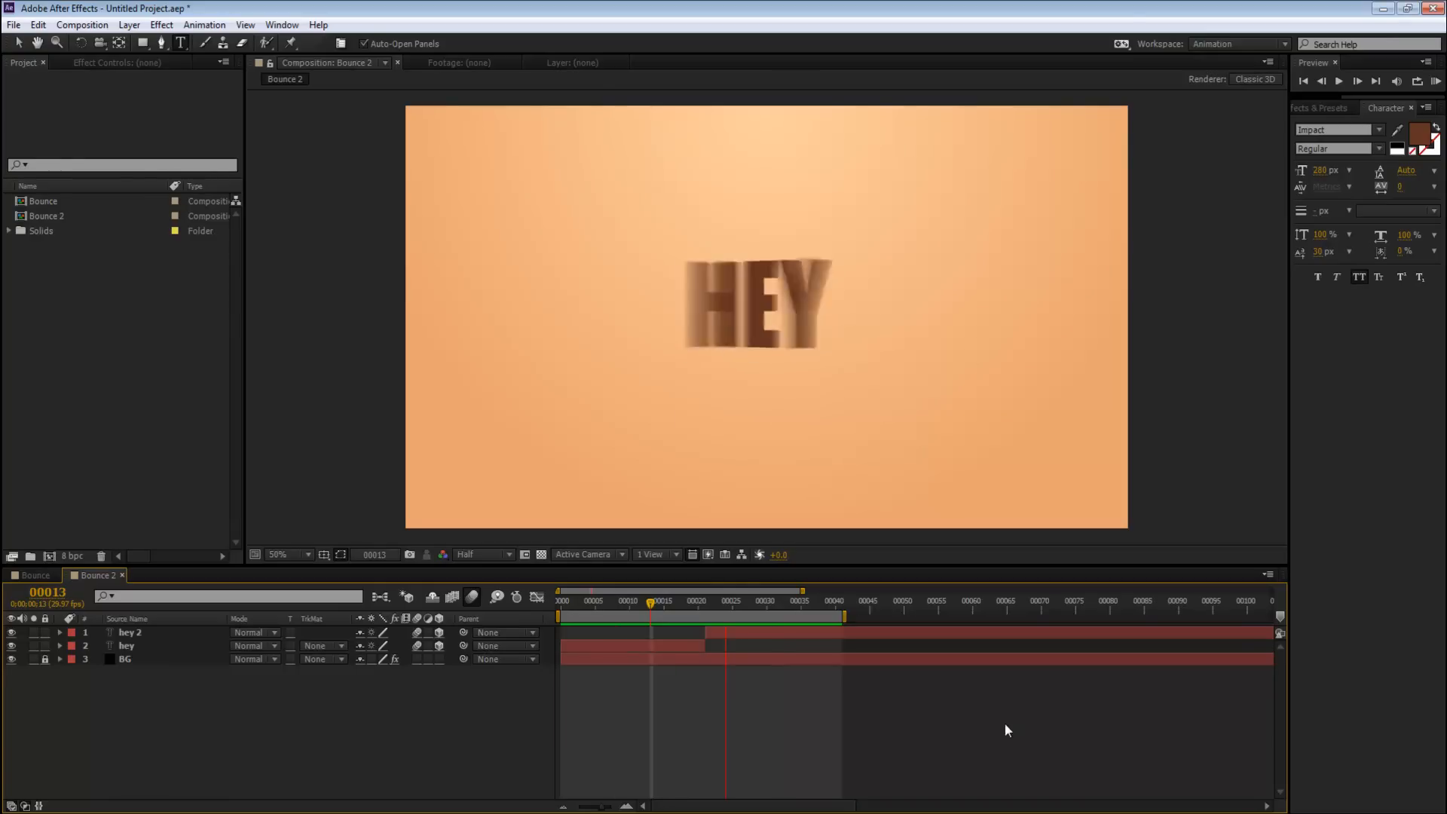
Delete the two existing text layers, hey 2 and hey, from the Bounce 2 composition, keeping only the BG layer.
left_click(644, 604)
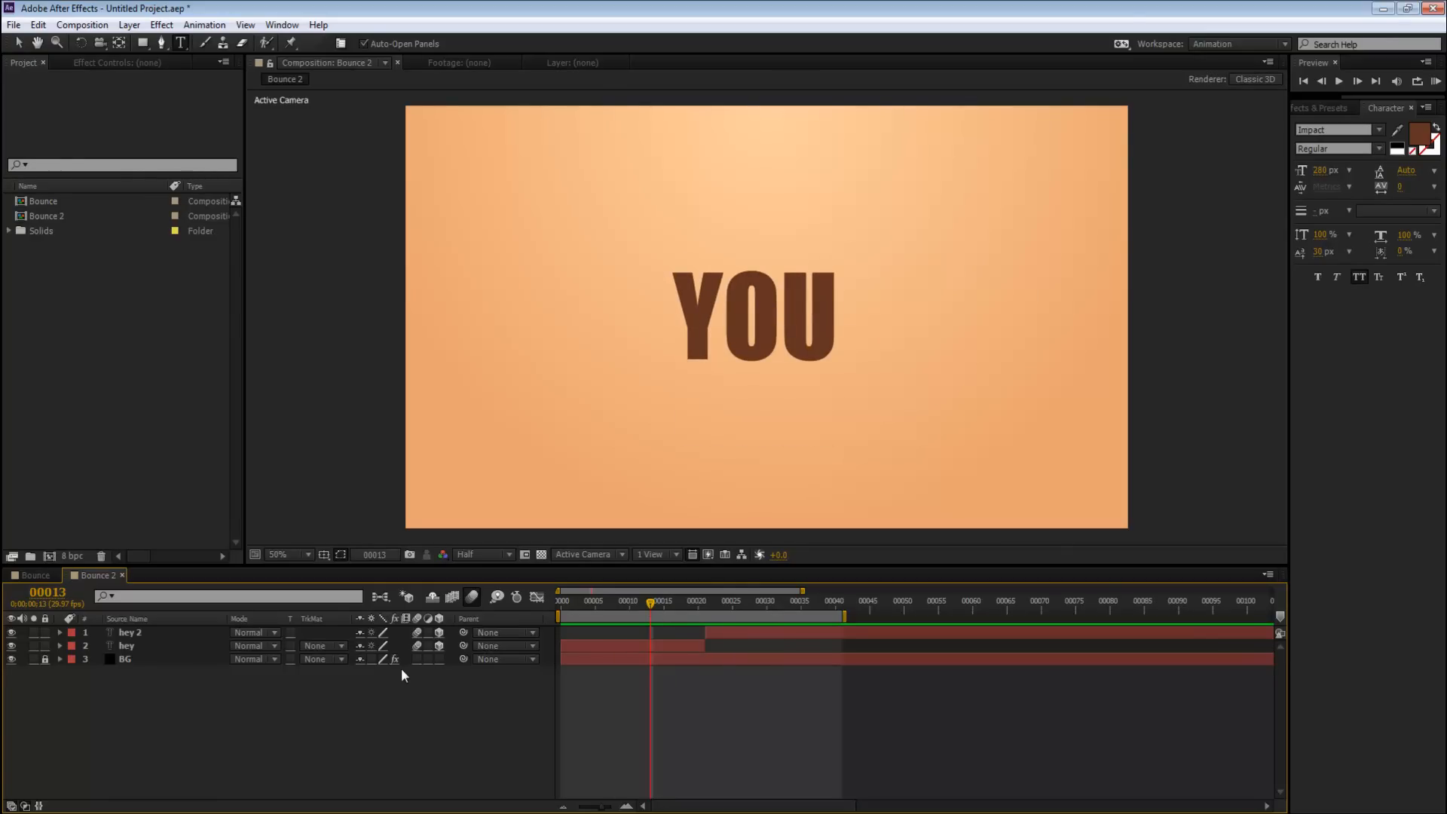
left_click(167, 646)
key("a")
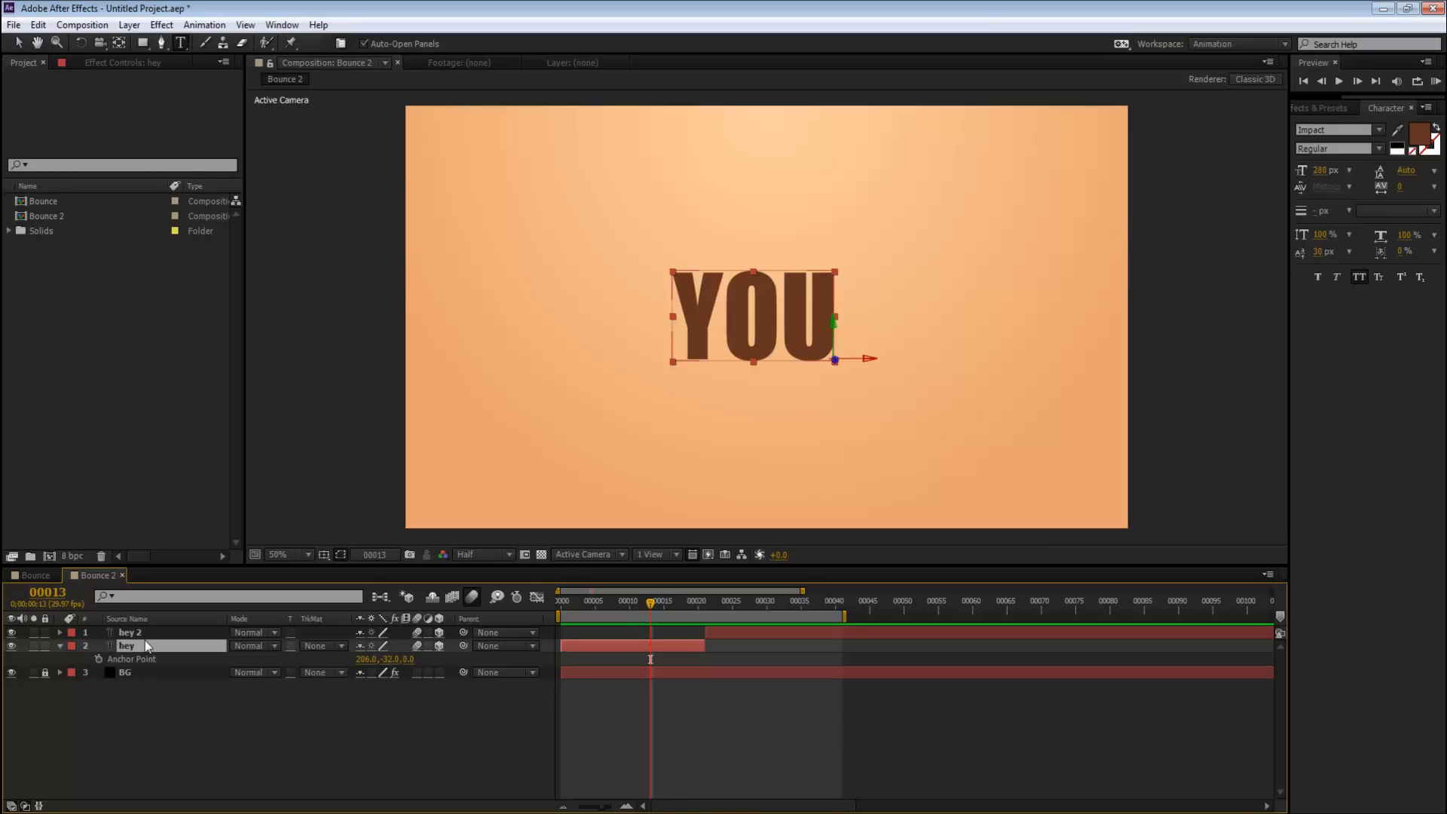
key("ctrl+Up")
key("Delete")
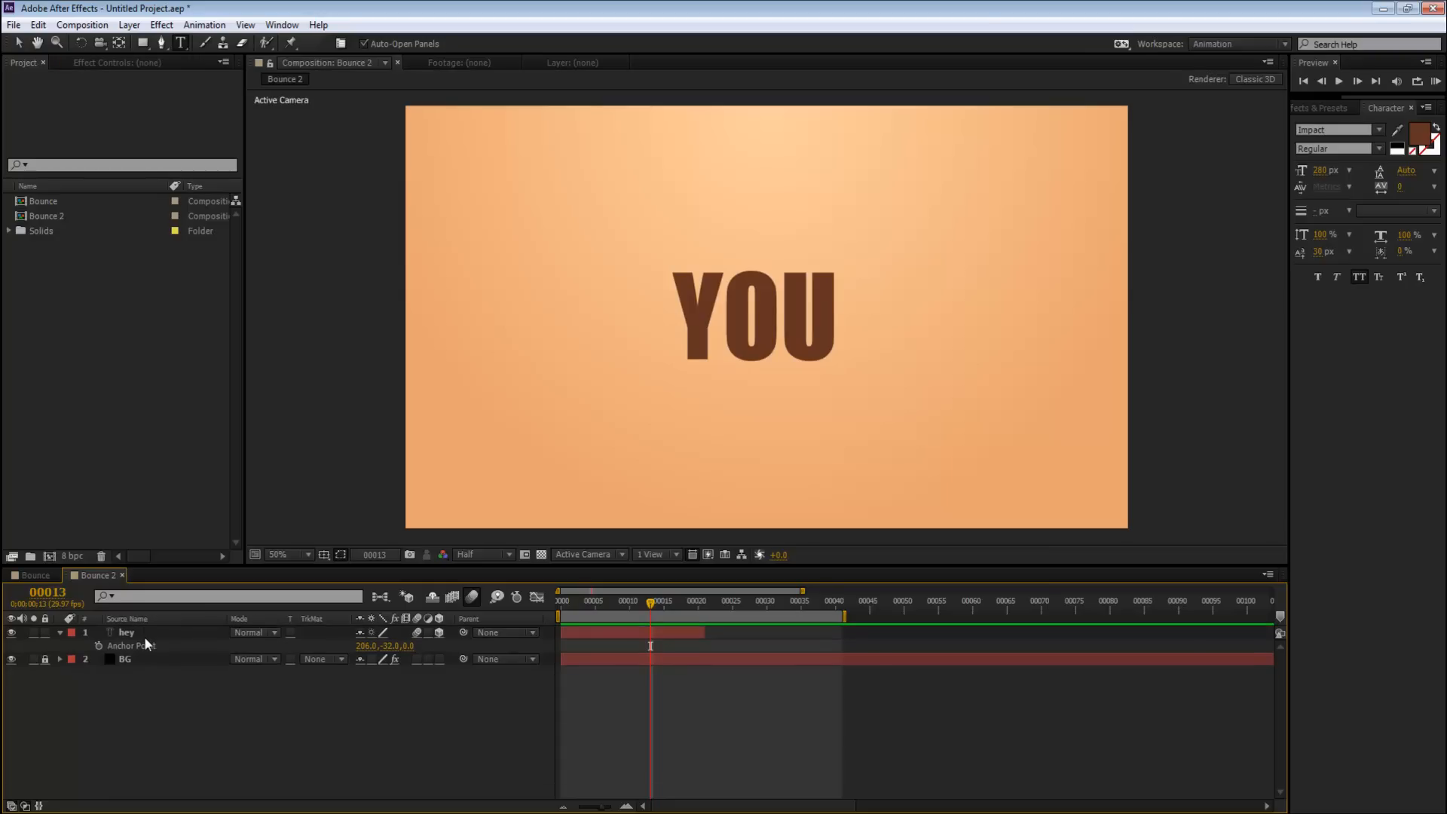
left_click_drag(710, 604, 698, 611)
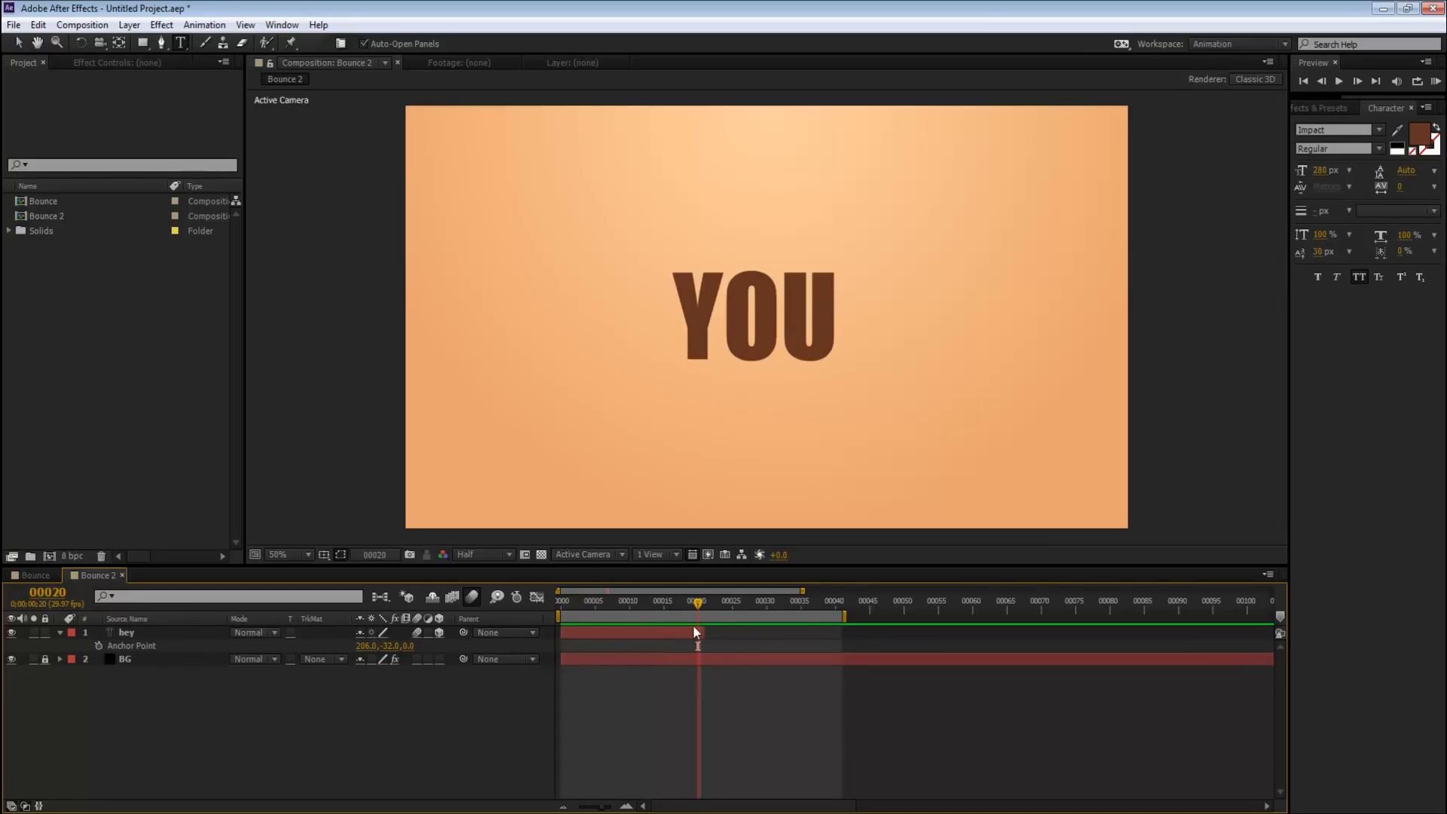
left_click(694, 633)
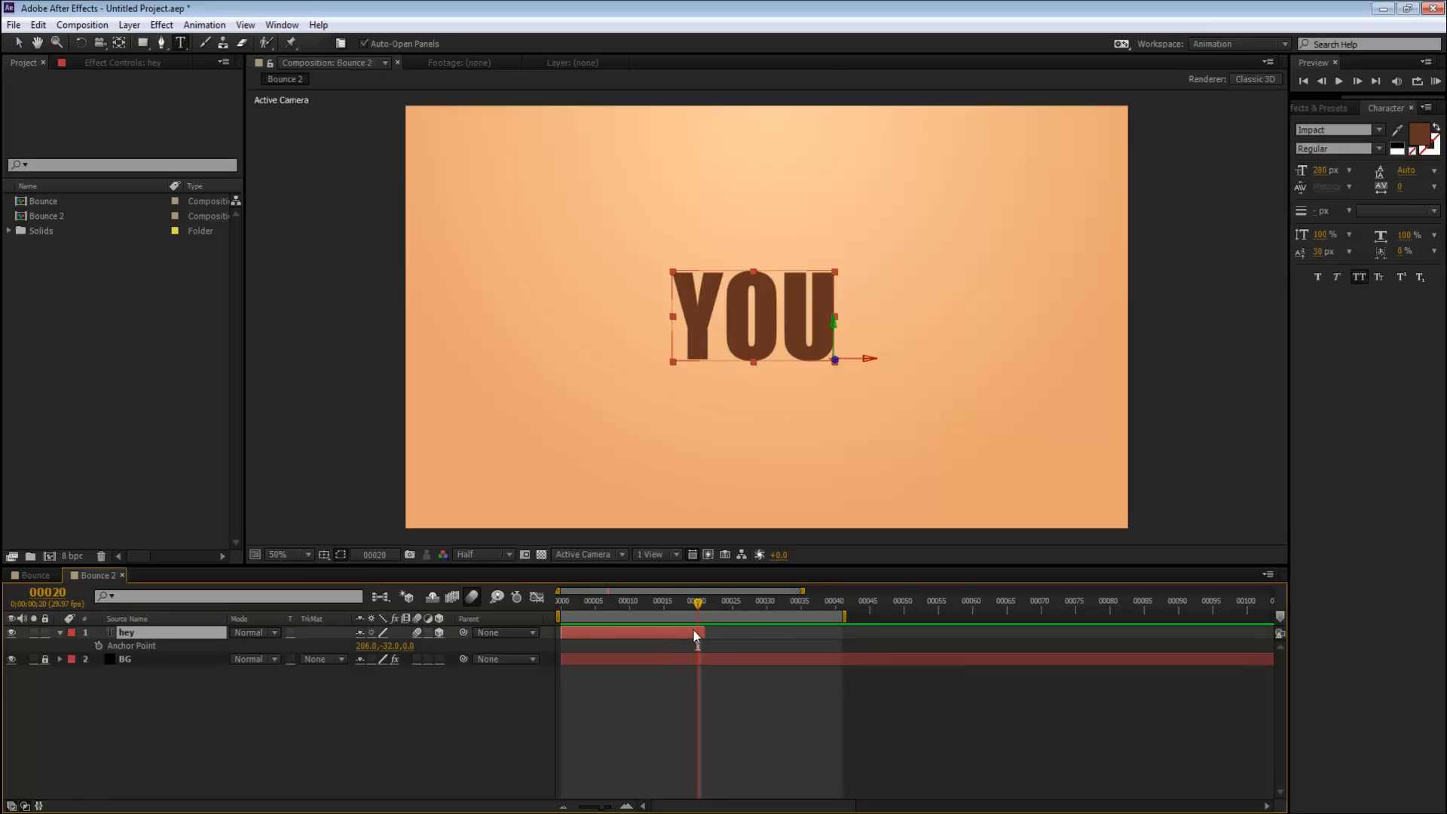
key("Delete")
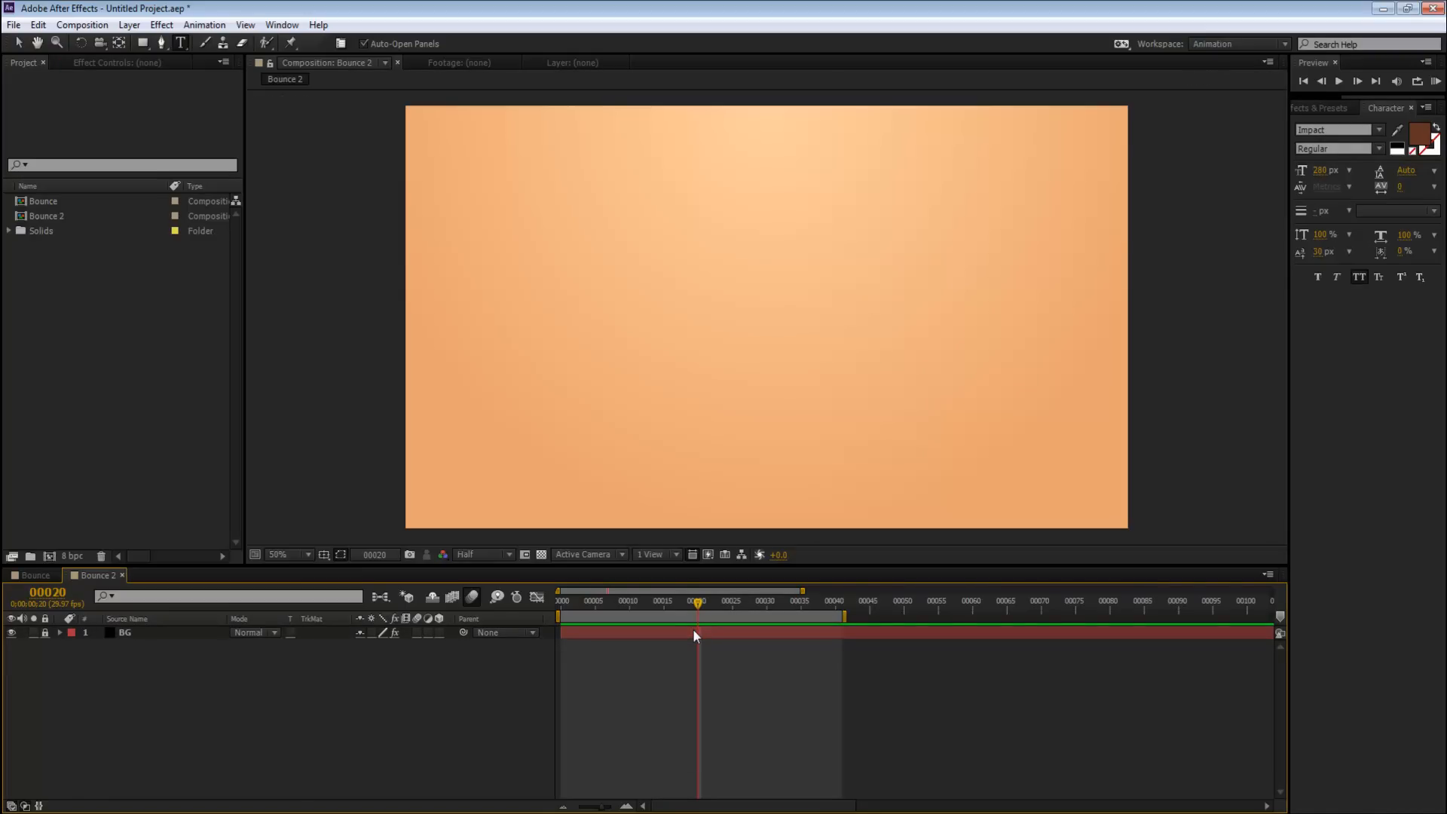
Create a text layer reading "HEY" and place it near the centre of the composition.
key("ctrl+t")
left_click(442, 249)
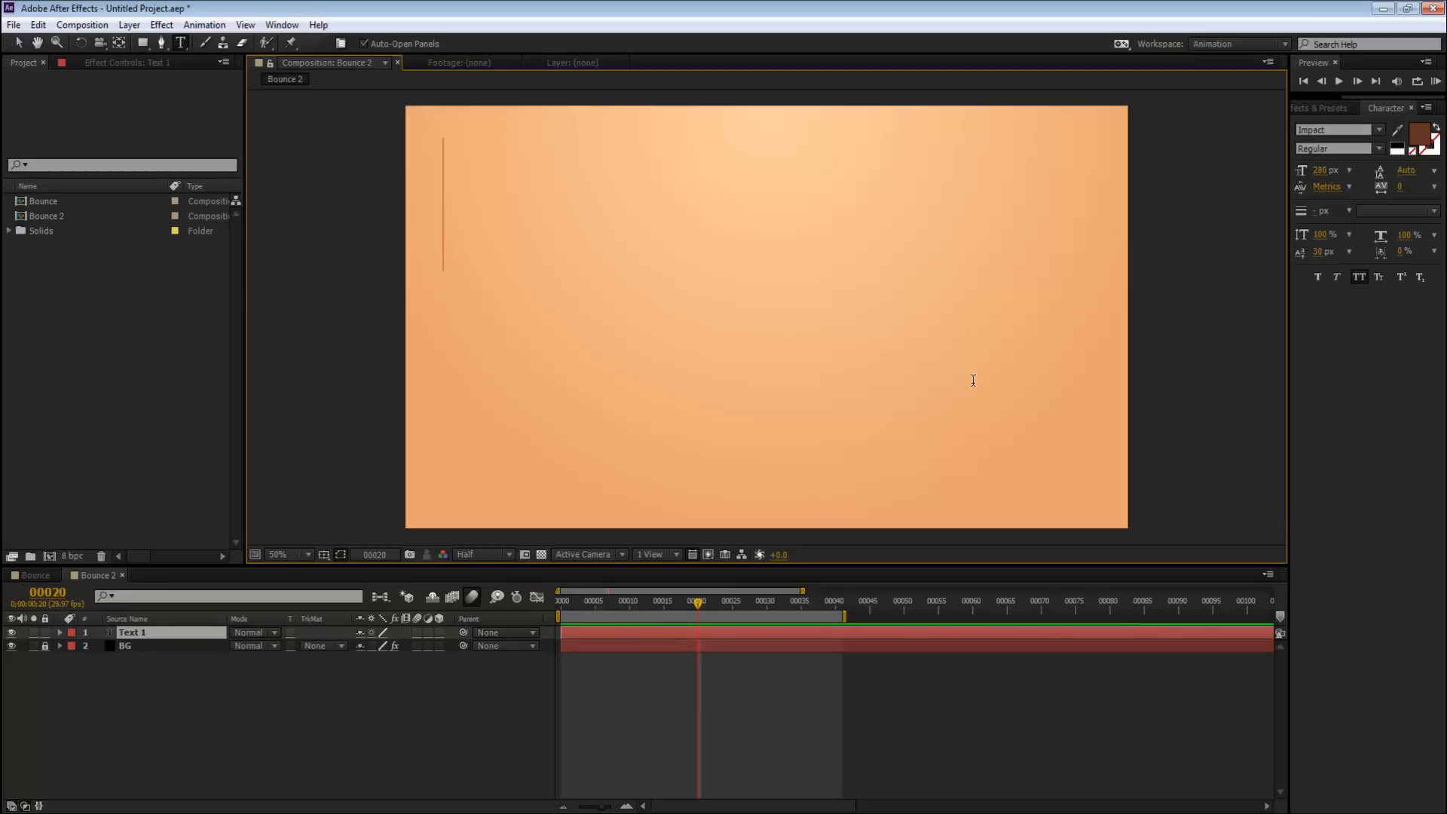
type("HEY")
key("ctrl+a")
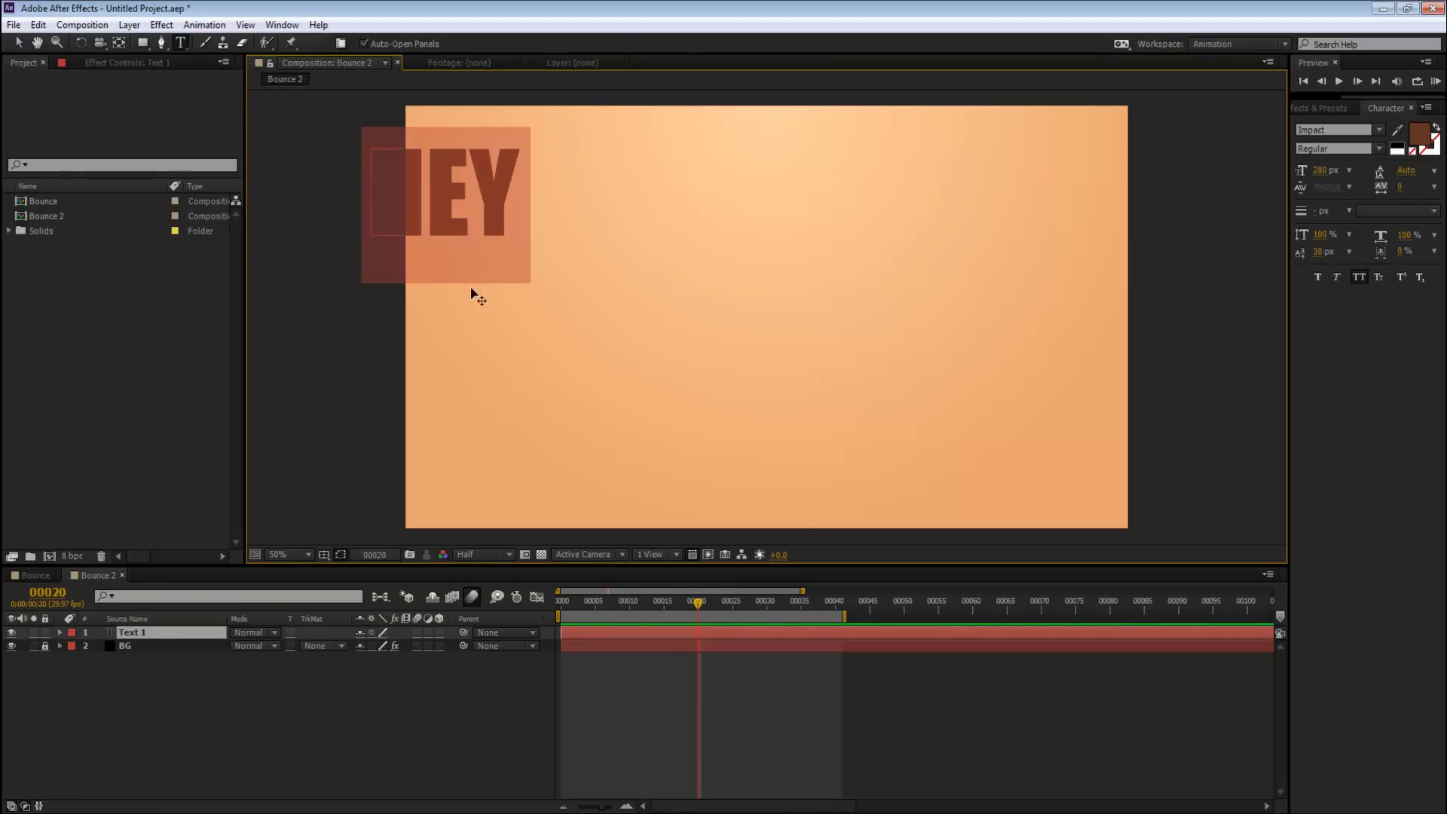
left_click(21, 43)
left_click_drag(463, 200, 781, 320)
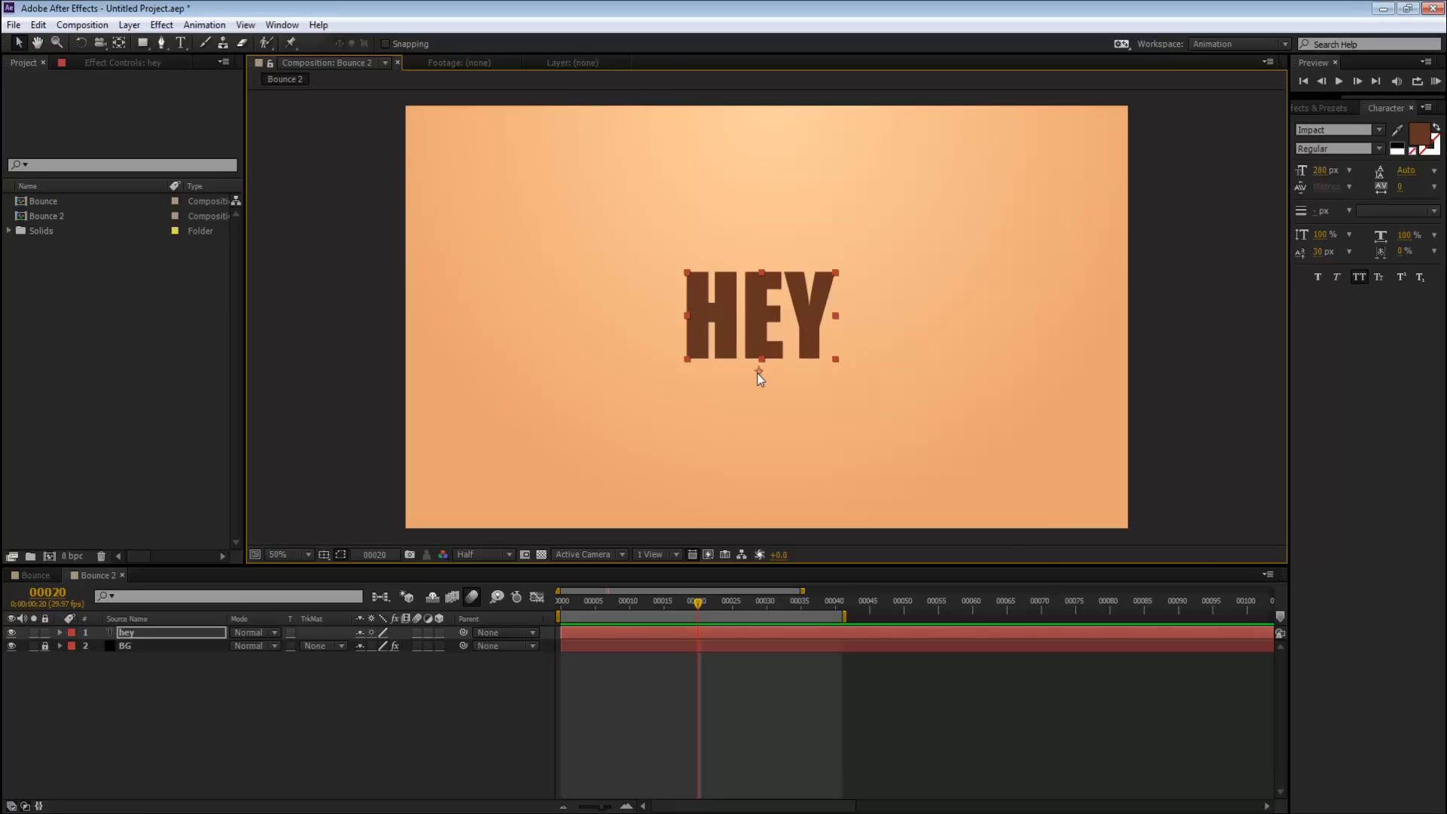
Move the HEY layer's anchor point to the middle of the text.
key("slash")
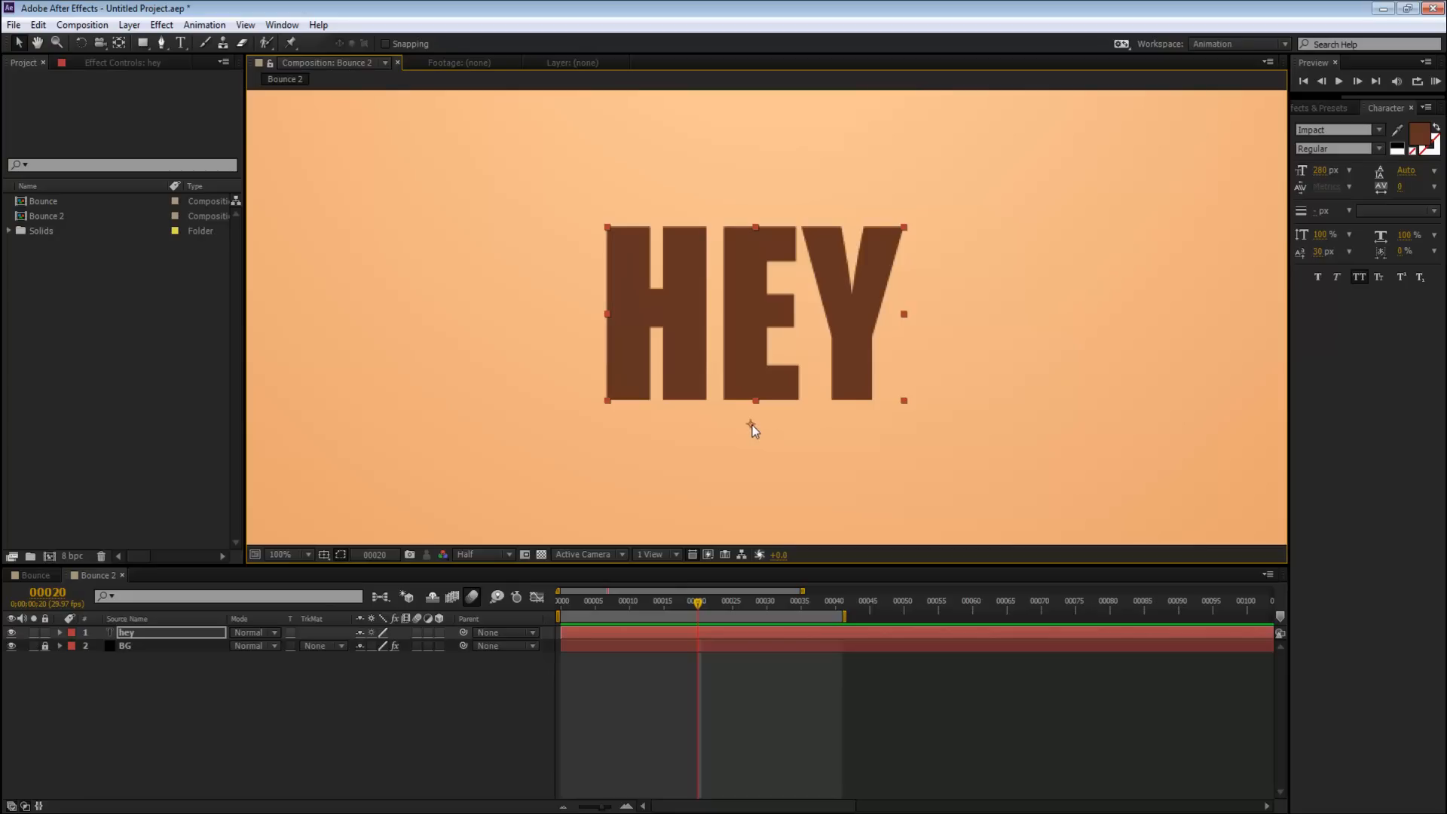
key("y")
left_click_drag(752, 427, 762, 317)
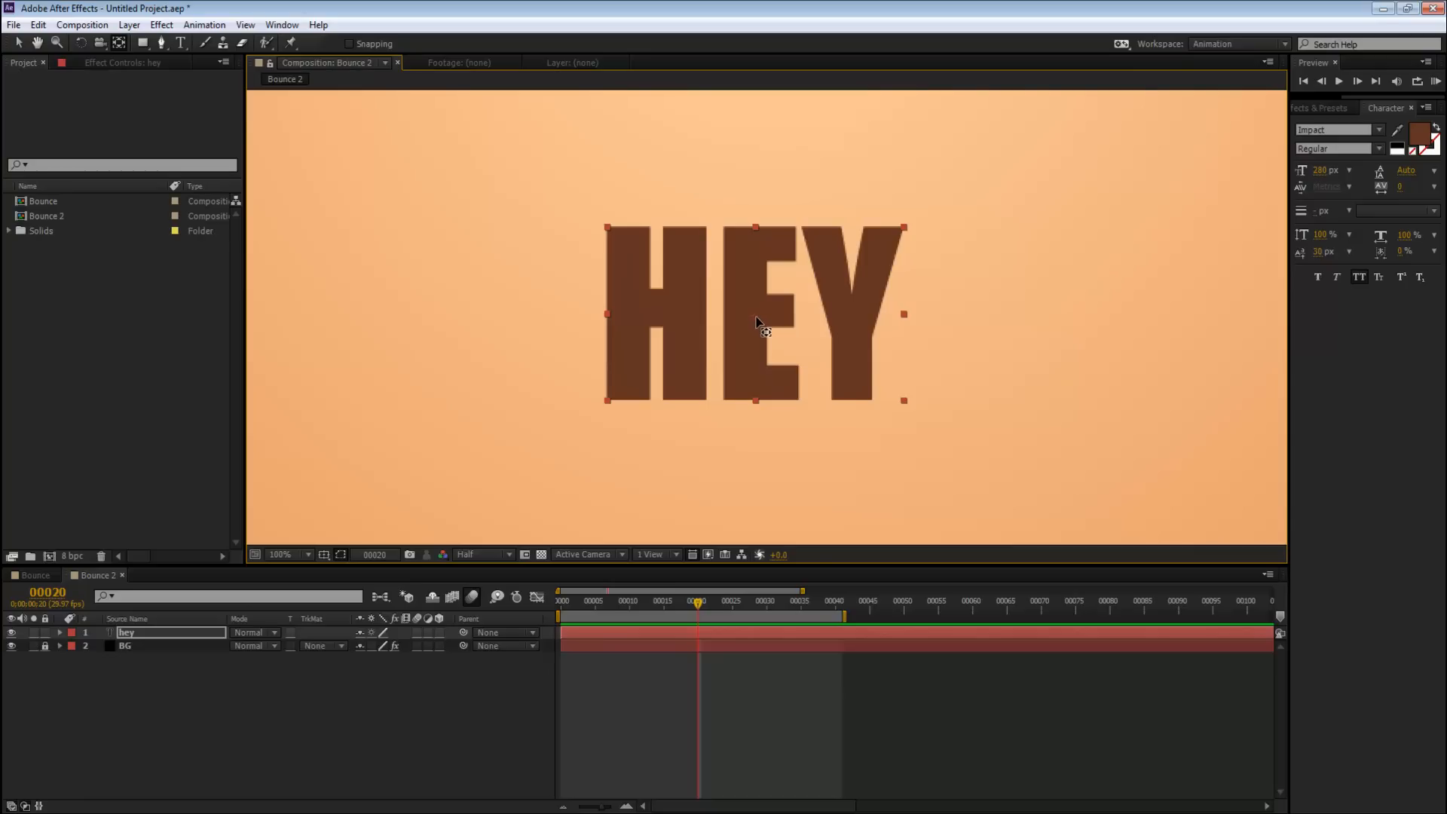
key("v")
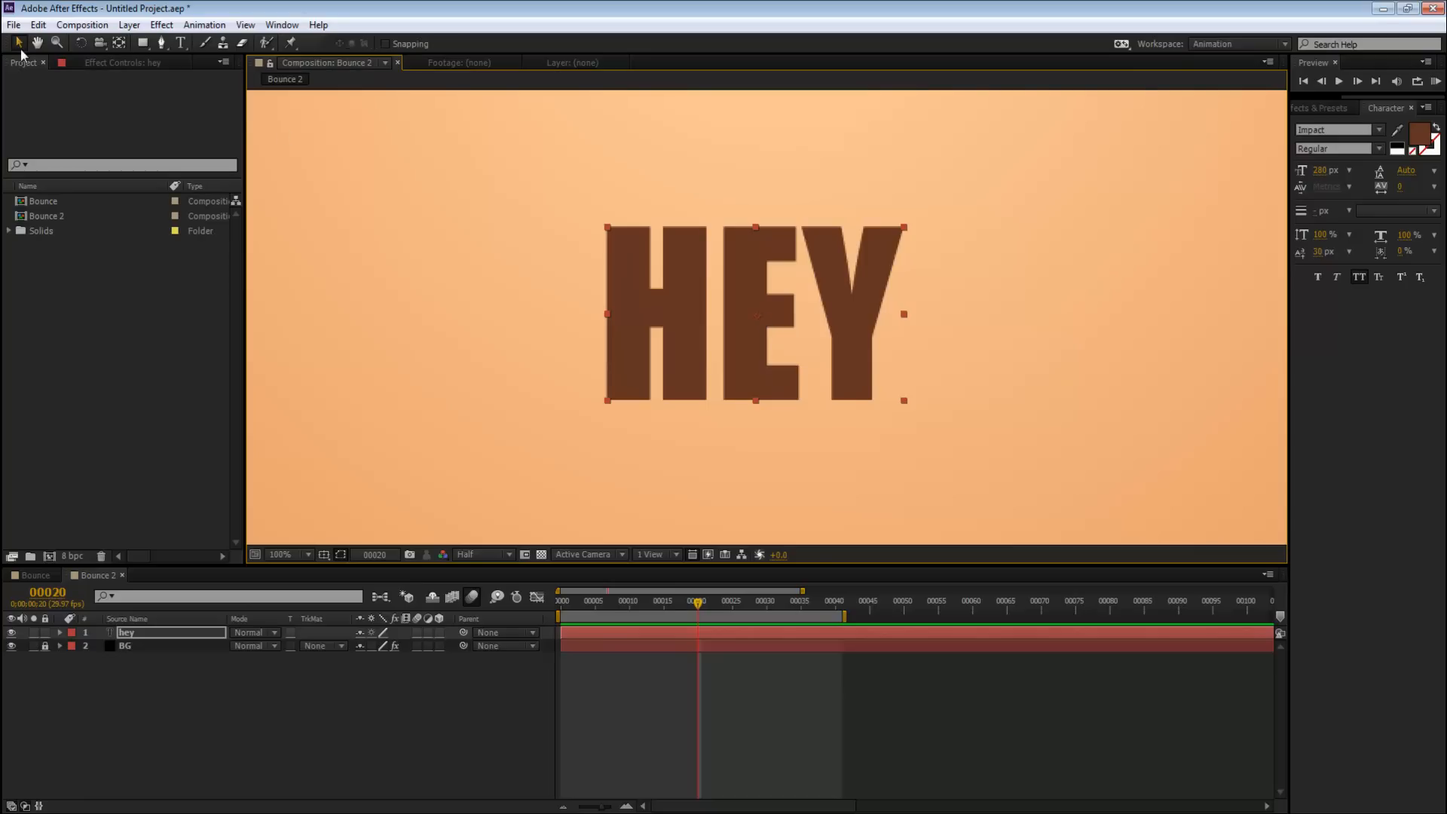
key("comma")
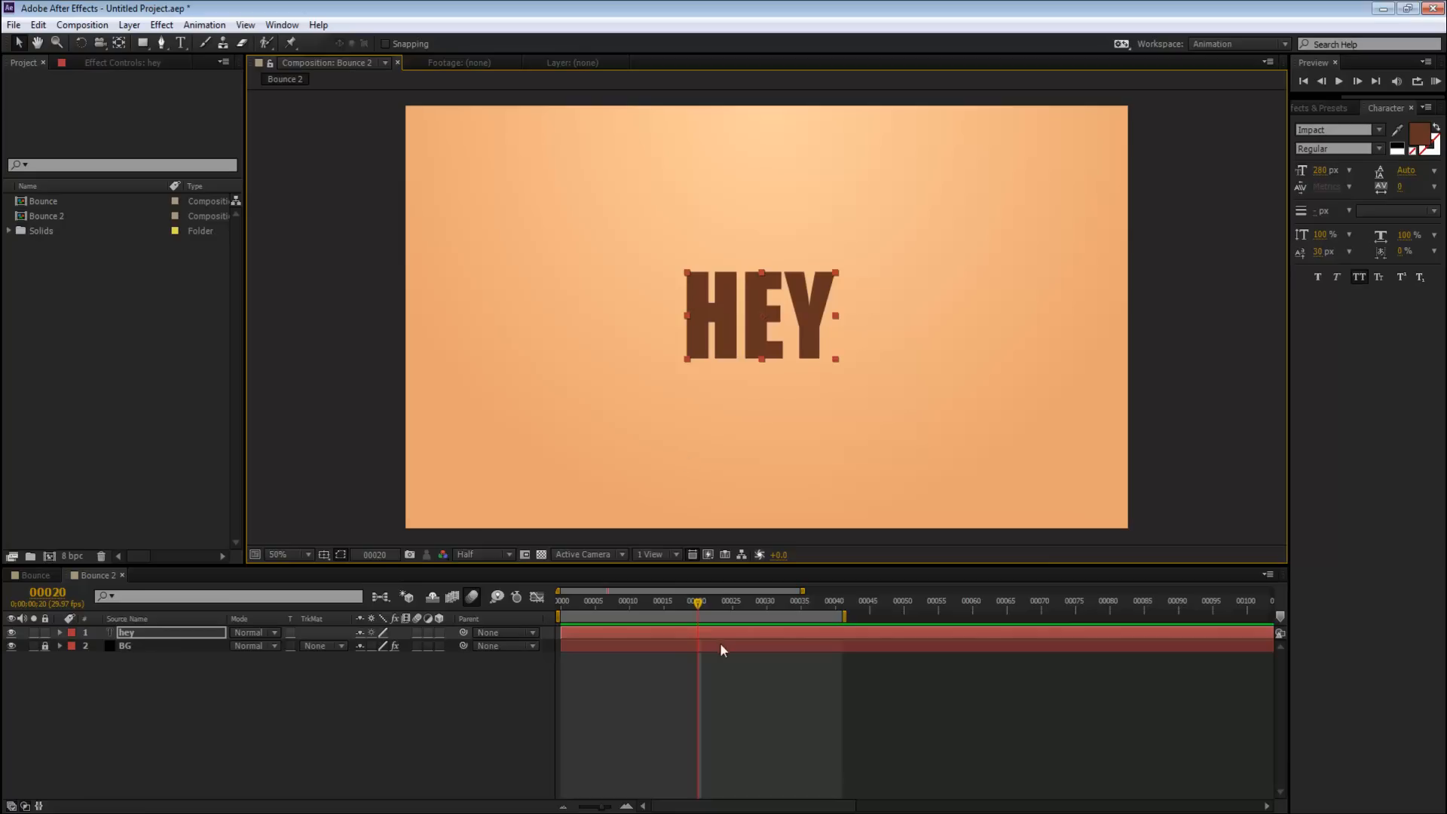
Turn the HEY text layer into a 3D layer.
left_click(716, 729)
mouse_move(667, 608)
left_mouse_down()
mouse_move(652, 616)
mouse_move(701, 622)
mouse_move(612, 622)
mouse_move(676, 630)
left_mouse_up()
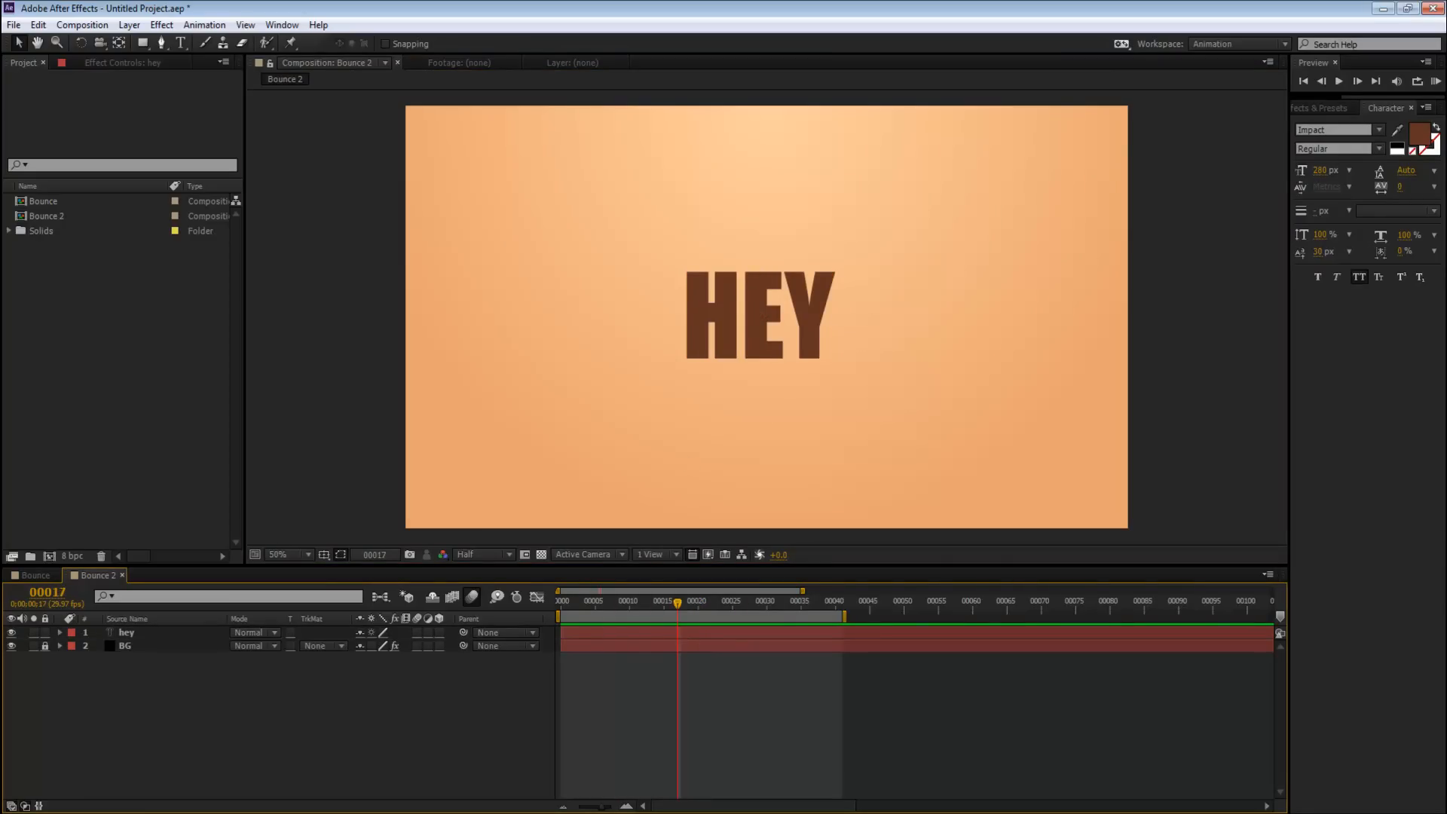
key("alt+Tab")
key("alt+Tab")
left_click(152, 631)
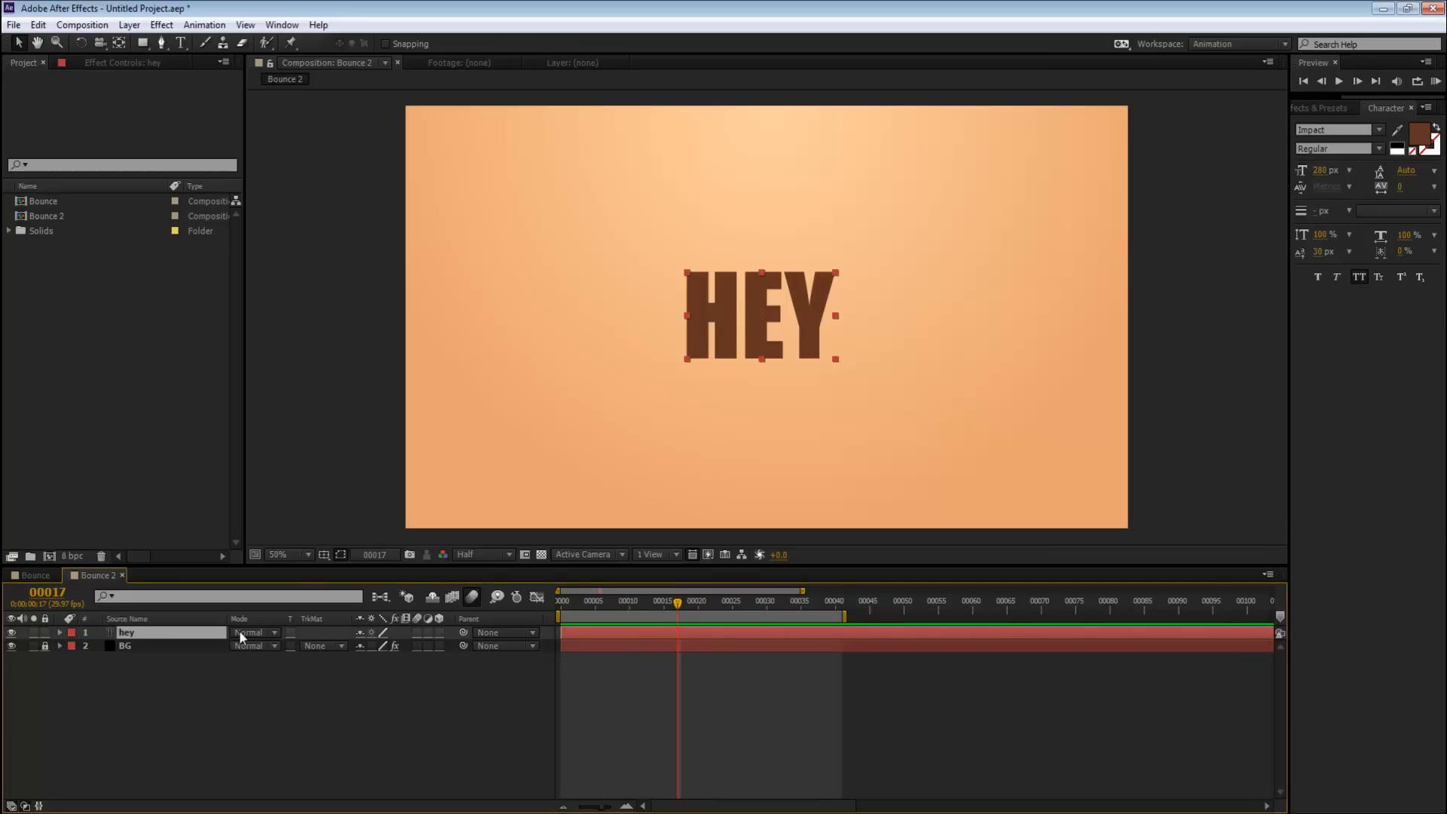
left_click(439, 633)
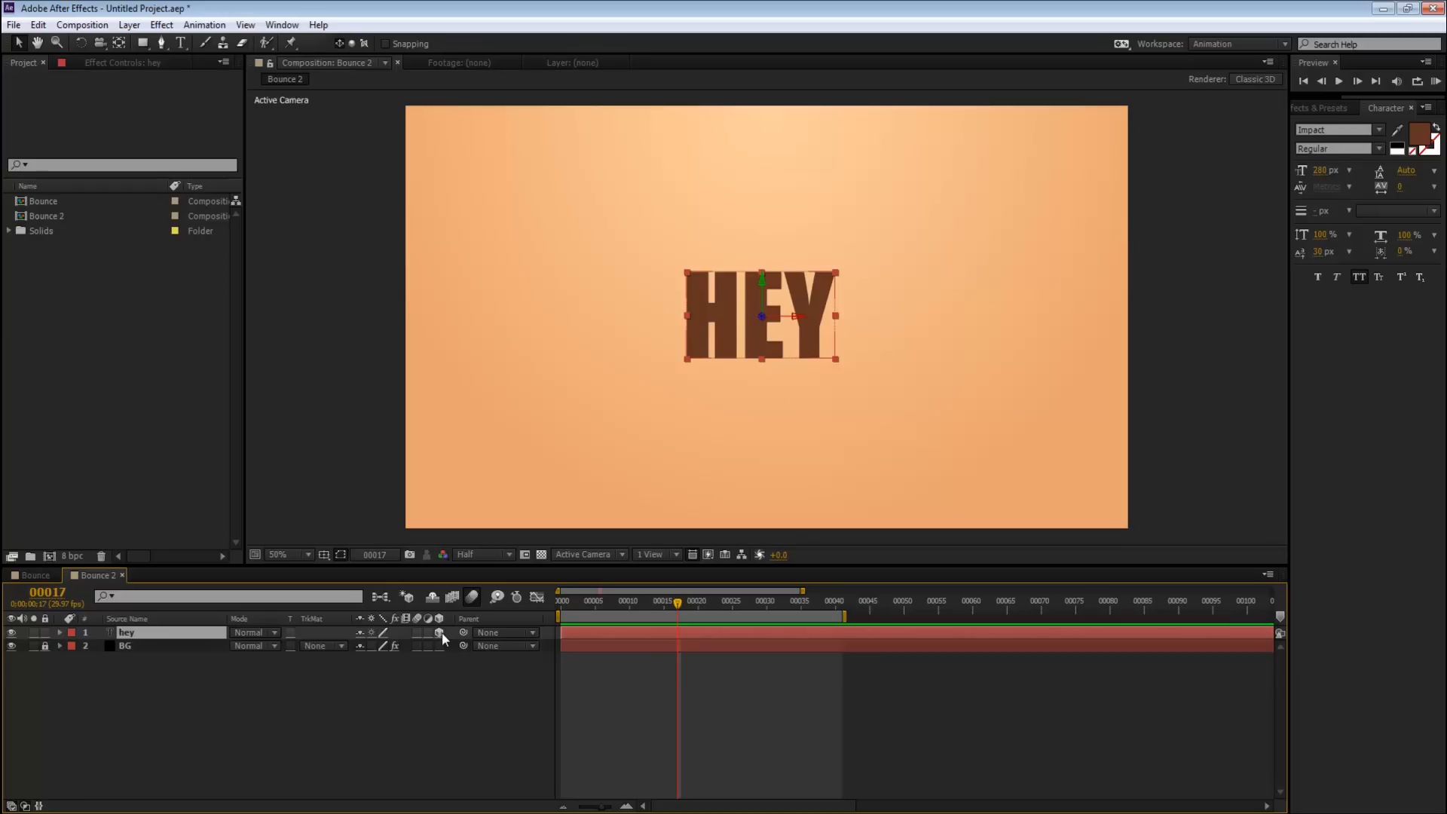
Start keyframing the HEY layer's Y Rotation at frame 12.
key("r")
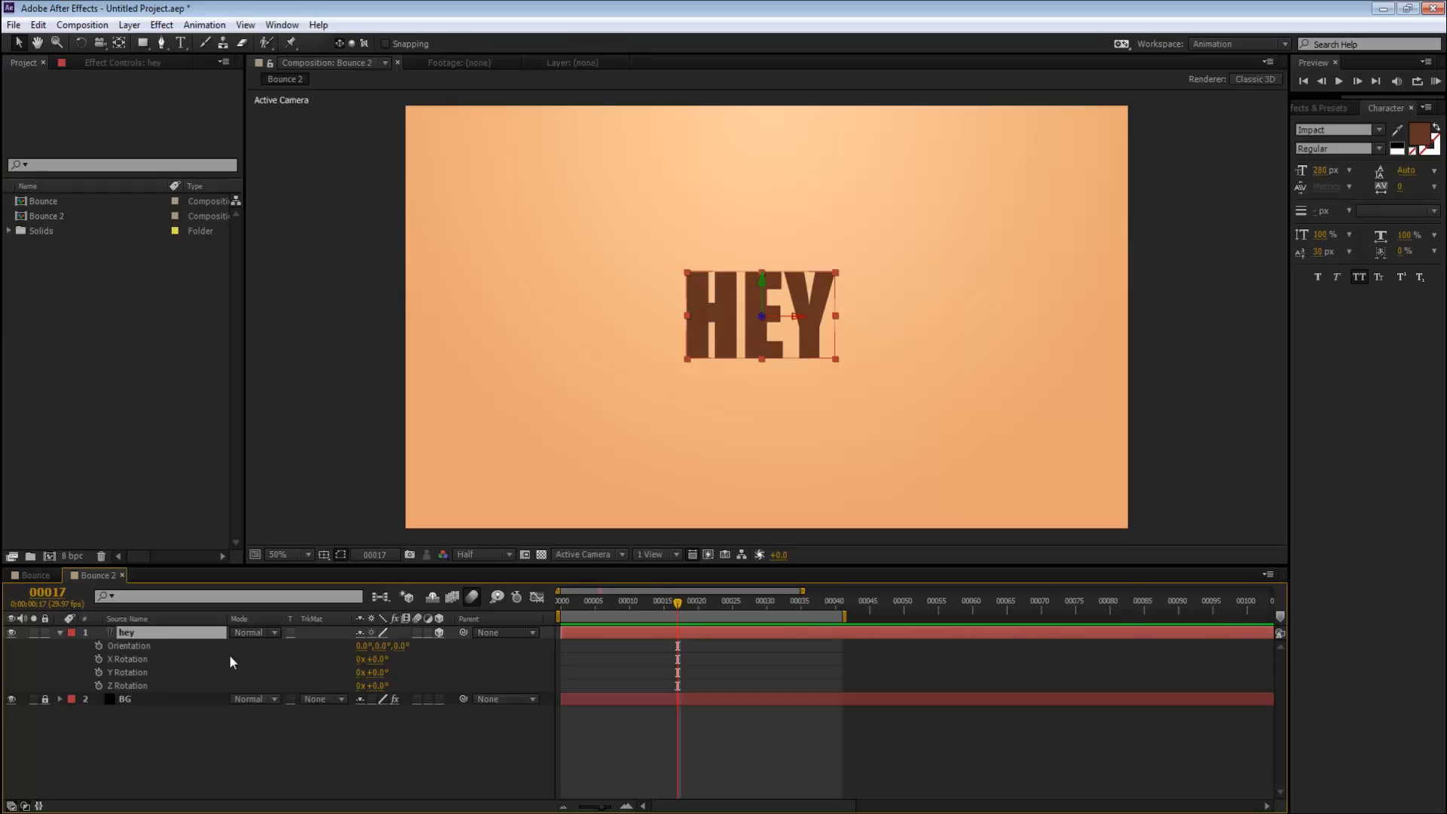
left_click_drag(676, 604, 643, 604)
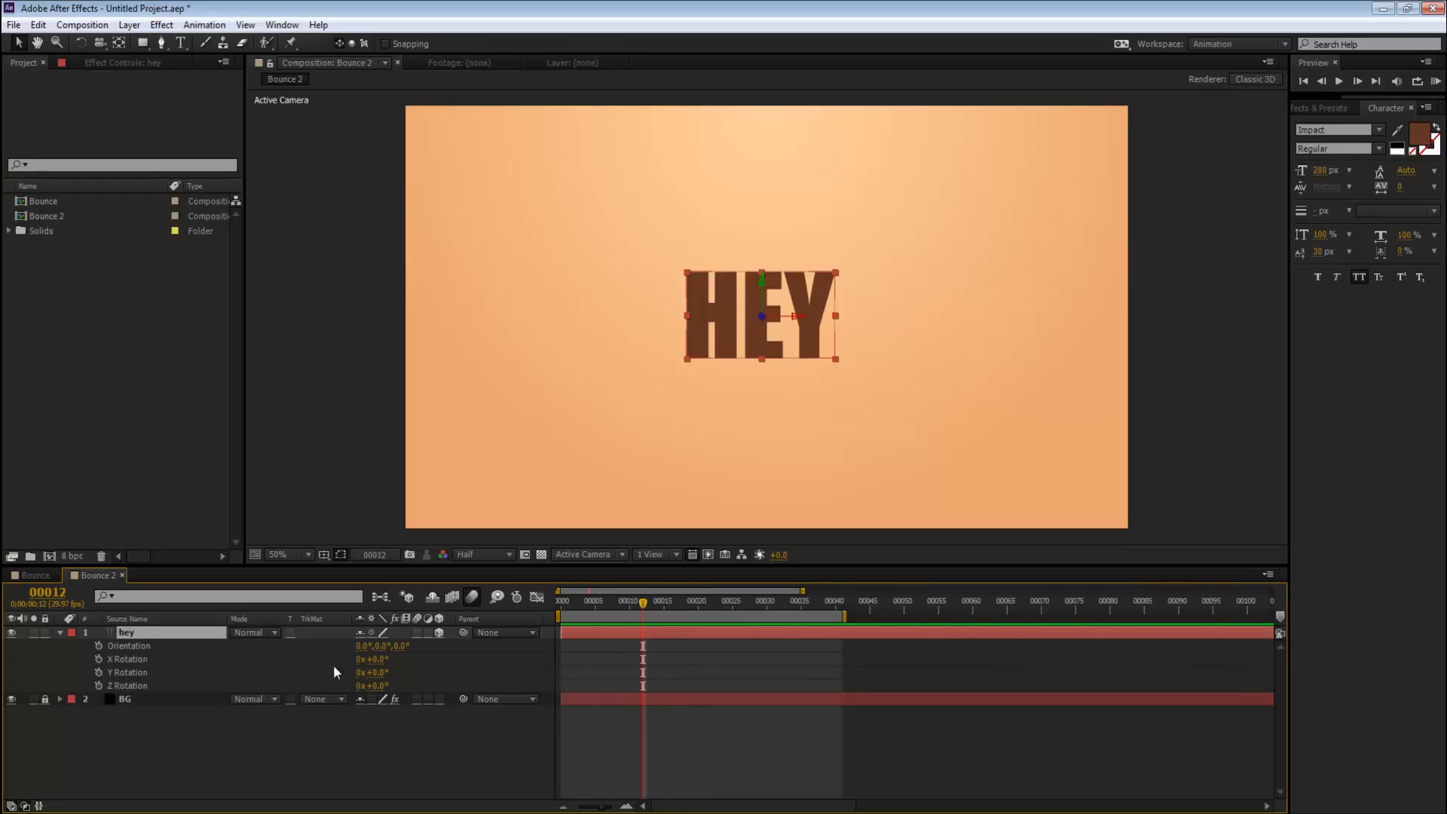
left_click(98, 673)
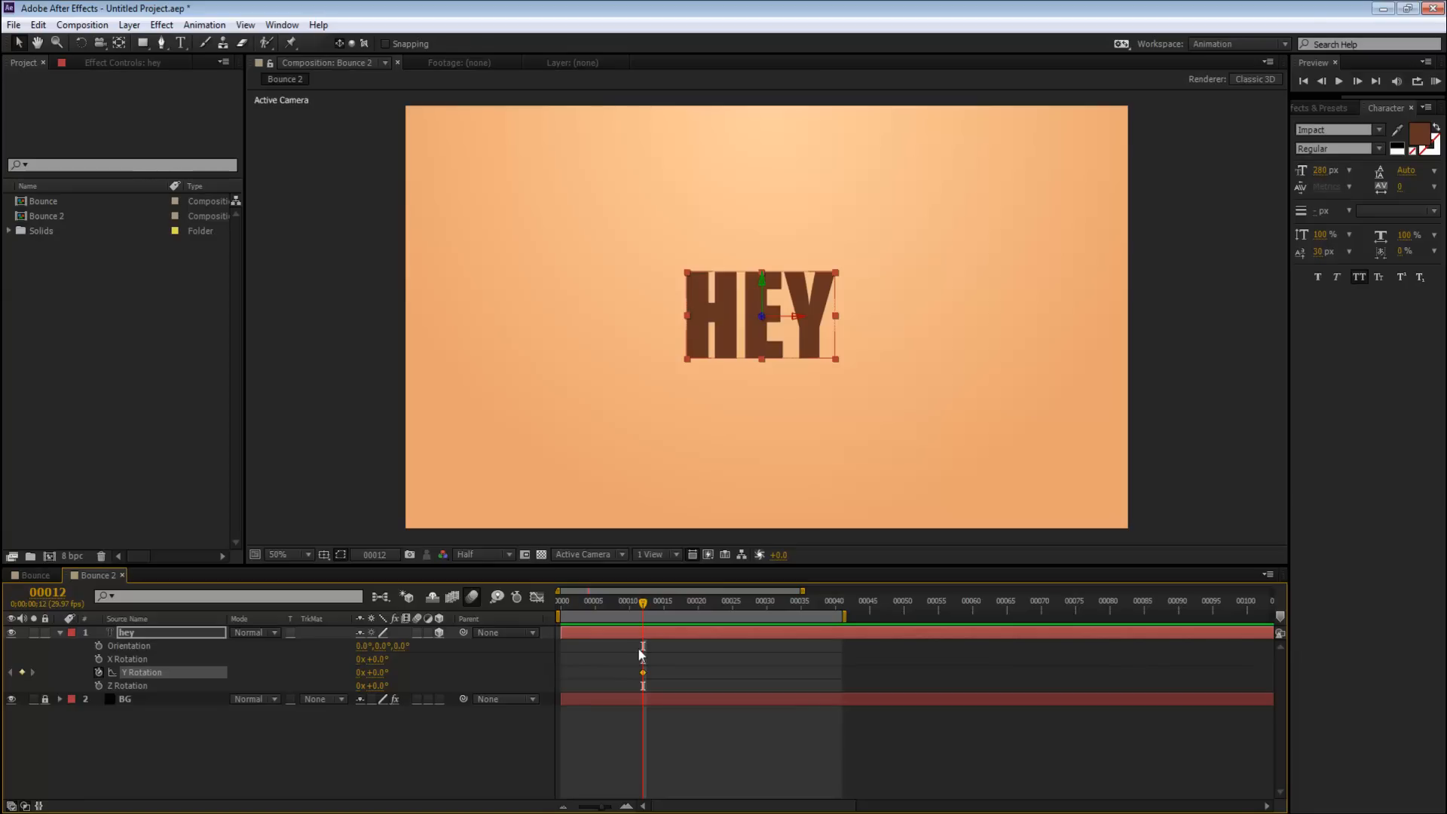
Add a second Y Rotation keyframe at frame 16 with a value of one full revolution.
key("Page_Down")
key("Page_Down")
key("Page_Down")
key("Page_Down")
key("Page_Down")
key("Page_Up")
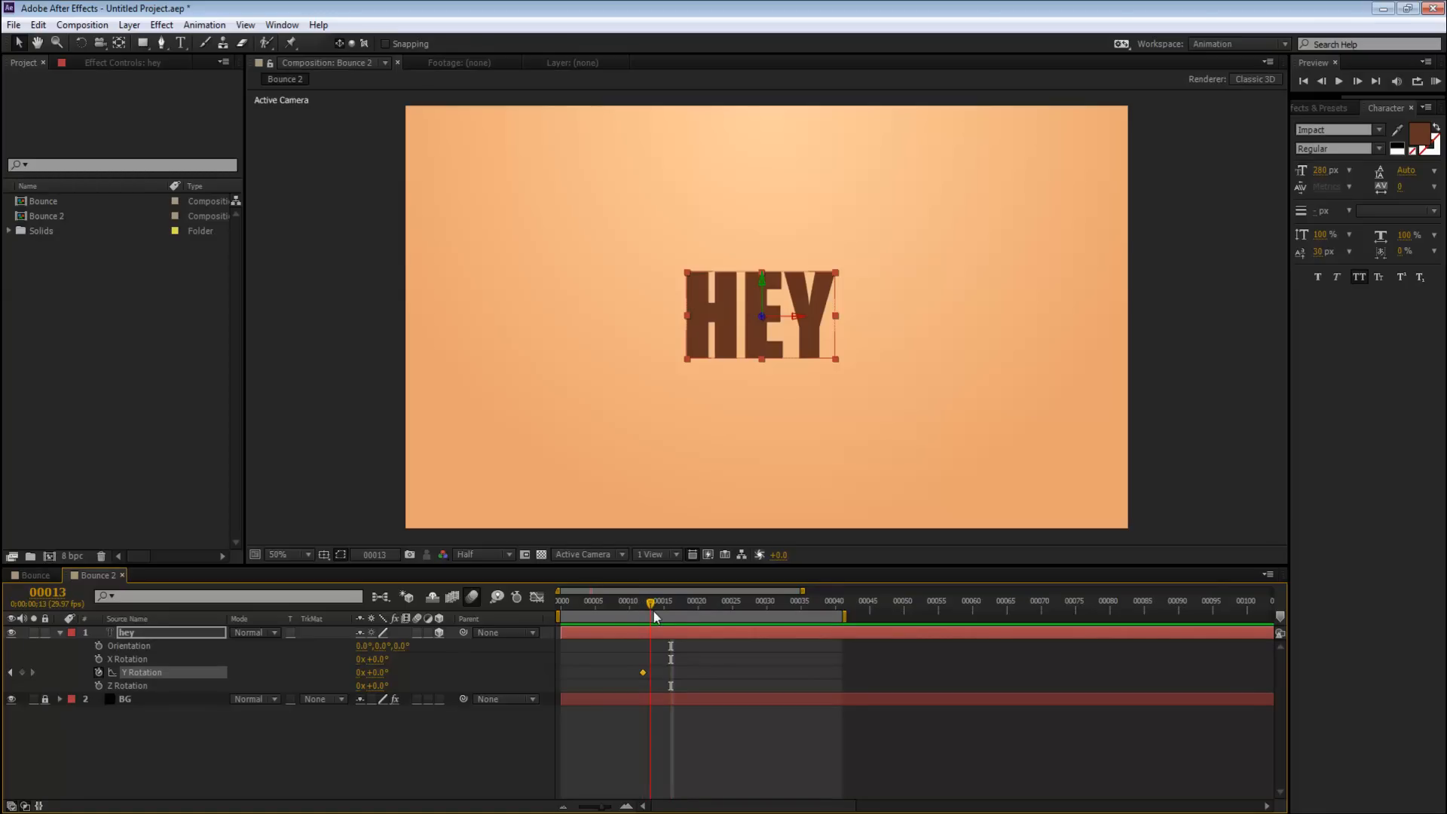
mouse_move(666, 612)
left_mouse_down()
mouse_move(645, 611)
mouse_move(669, 616)
left_mouse_up()
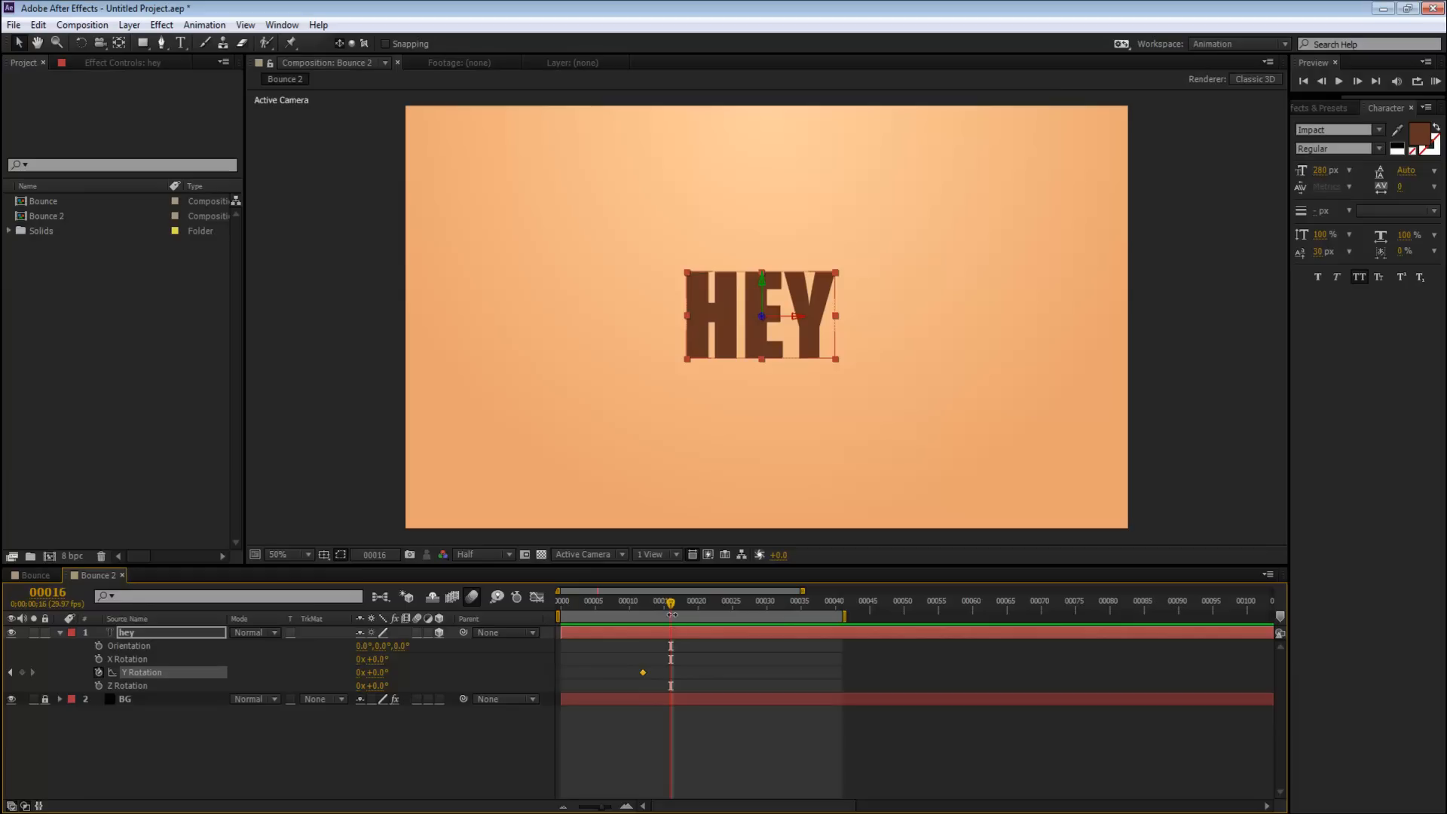
left_click(655, 747)
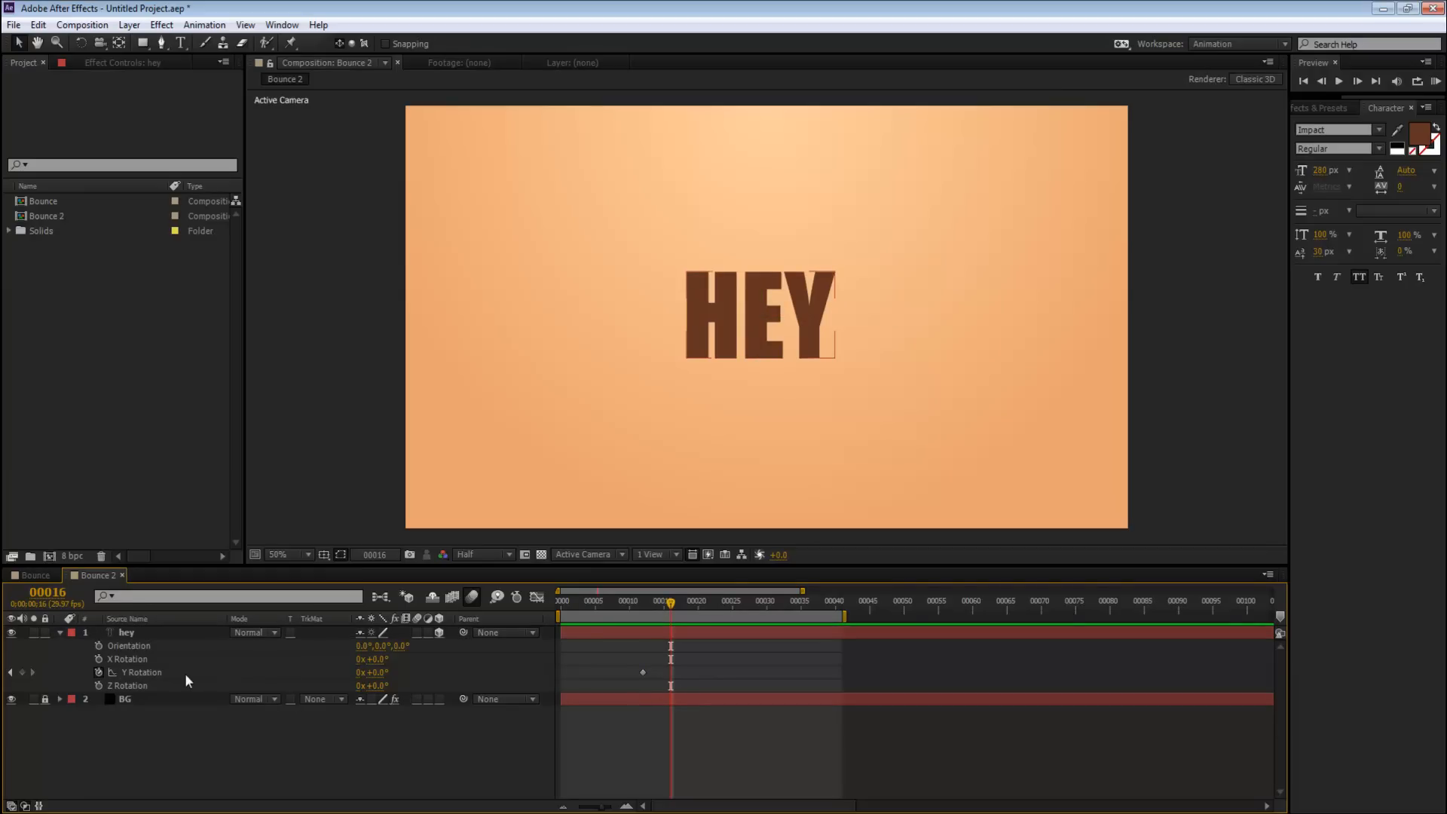
left_click(360, 673)
type("1")
key("Return")
Preview the spin and delay the second Y Rotation keyframe to frame 17.
left_click_drag(672, 604, 643, 609)
key("space")
key("space")
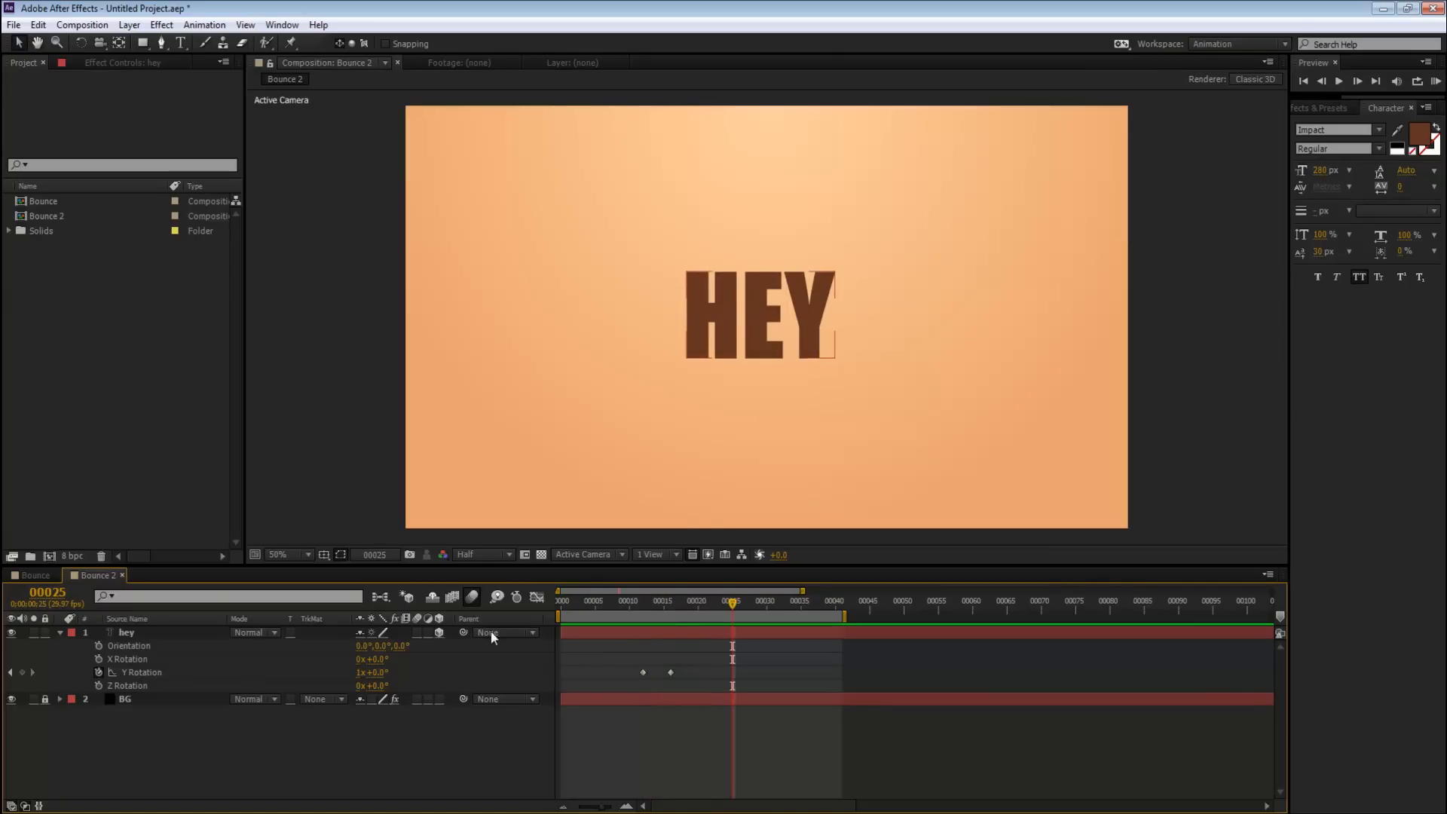
left_click_drag(669, 673, 677, 672)
mouse_move(664, 609)
left_mouse_down()
mouse_move(676, 618)
mouse_move(659, 612)
left_mouse_up()
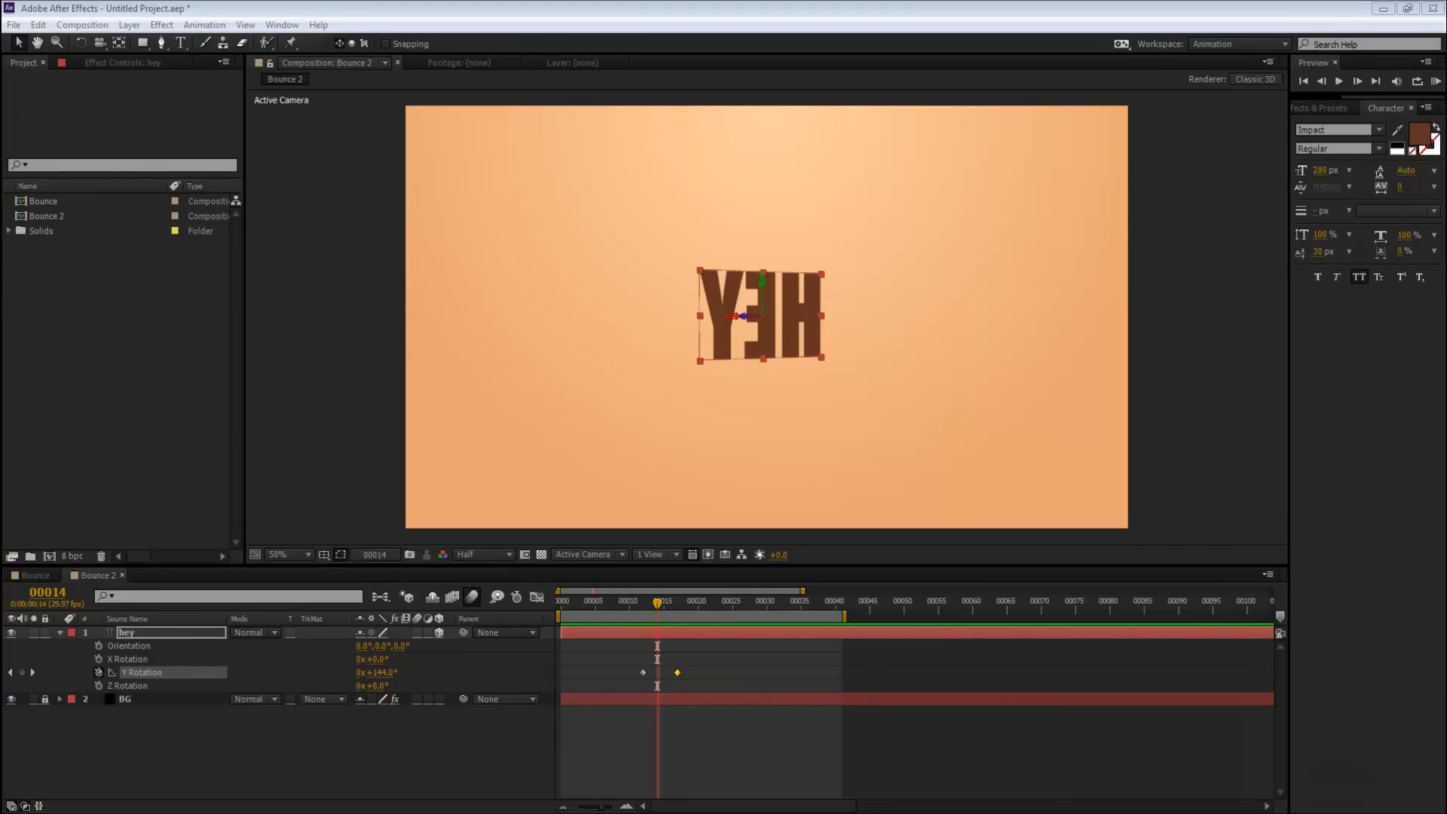
Enable motion blur for the HEY layer and check the blurred spin around frame 15.
left_click(146, 630)
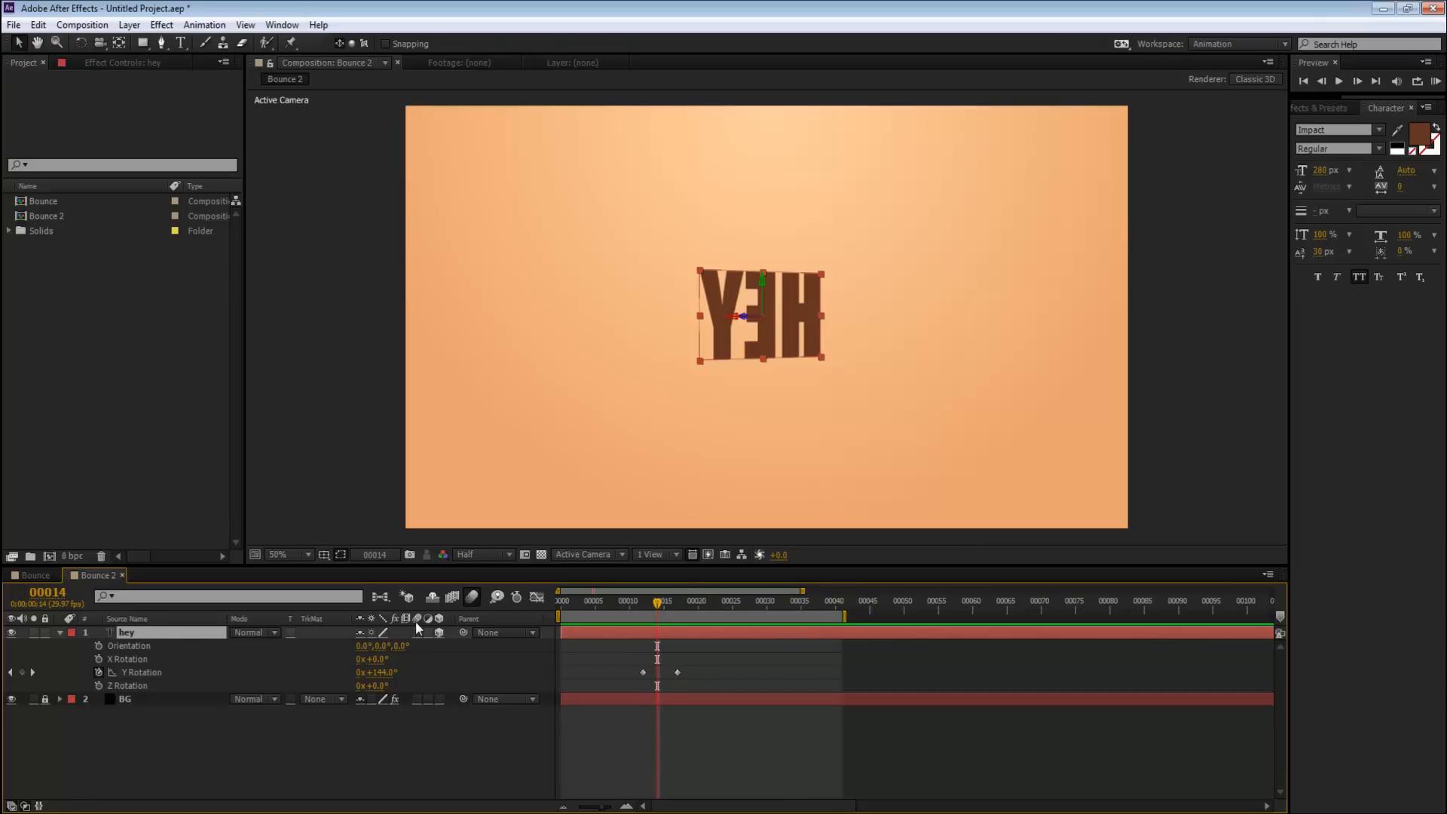
left_click(417, 633)
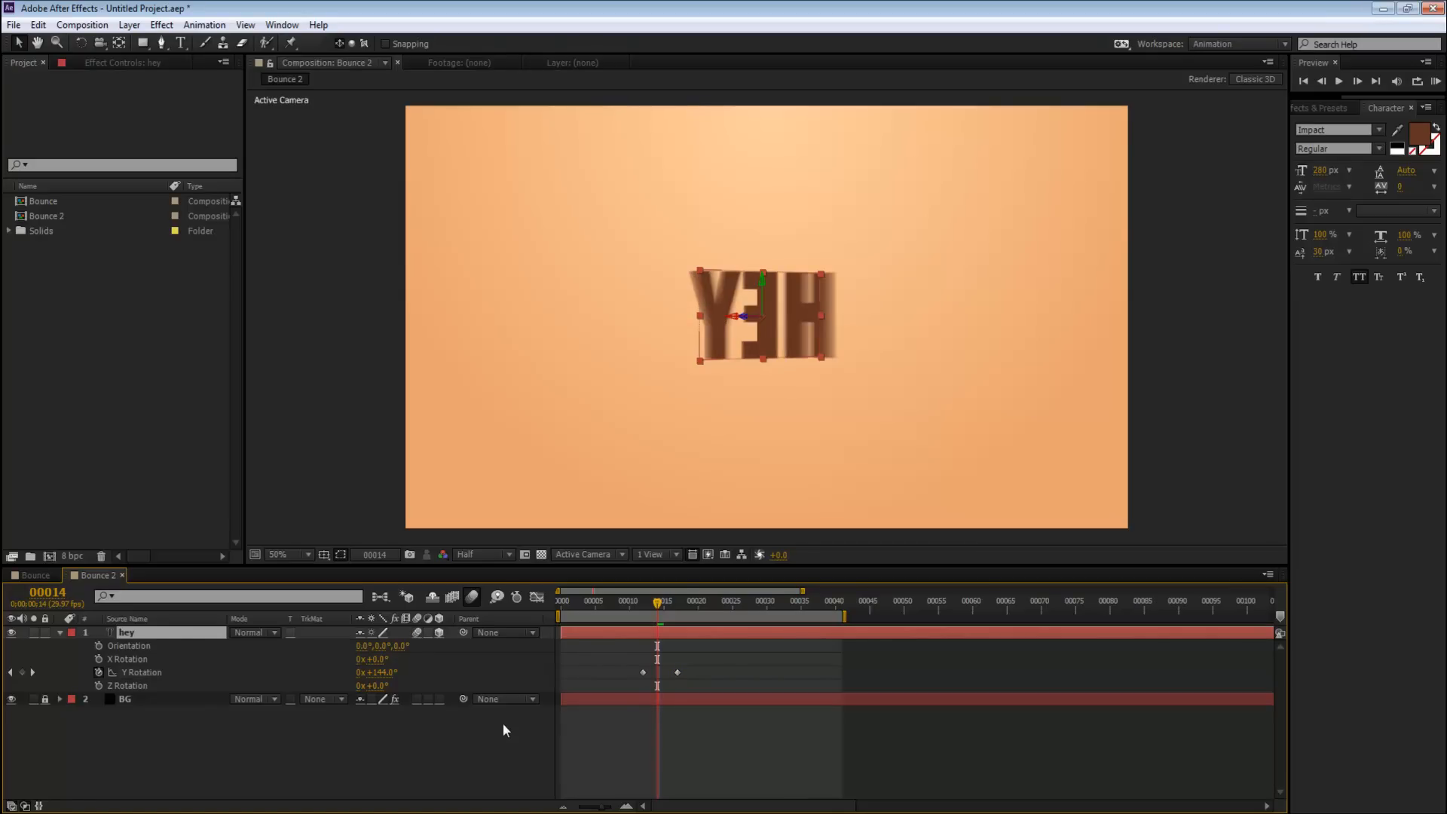
left_click(725, 656)
left_click(664, 609)
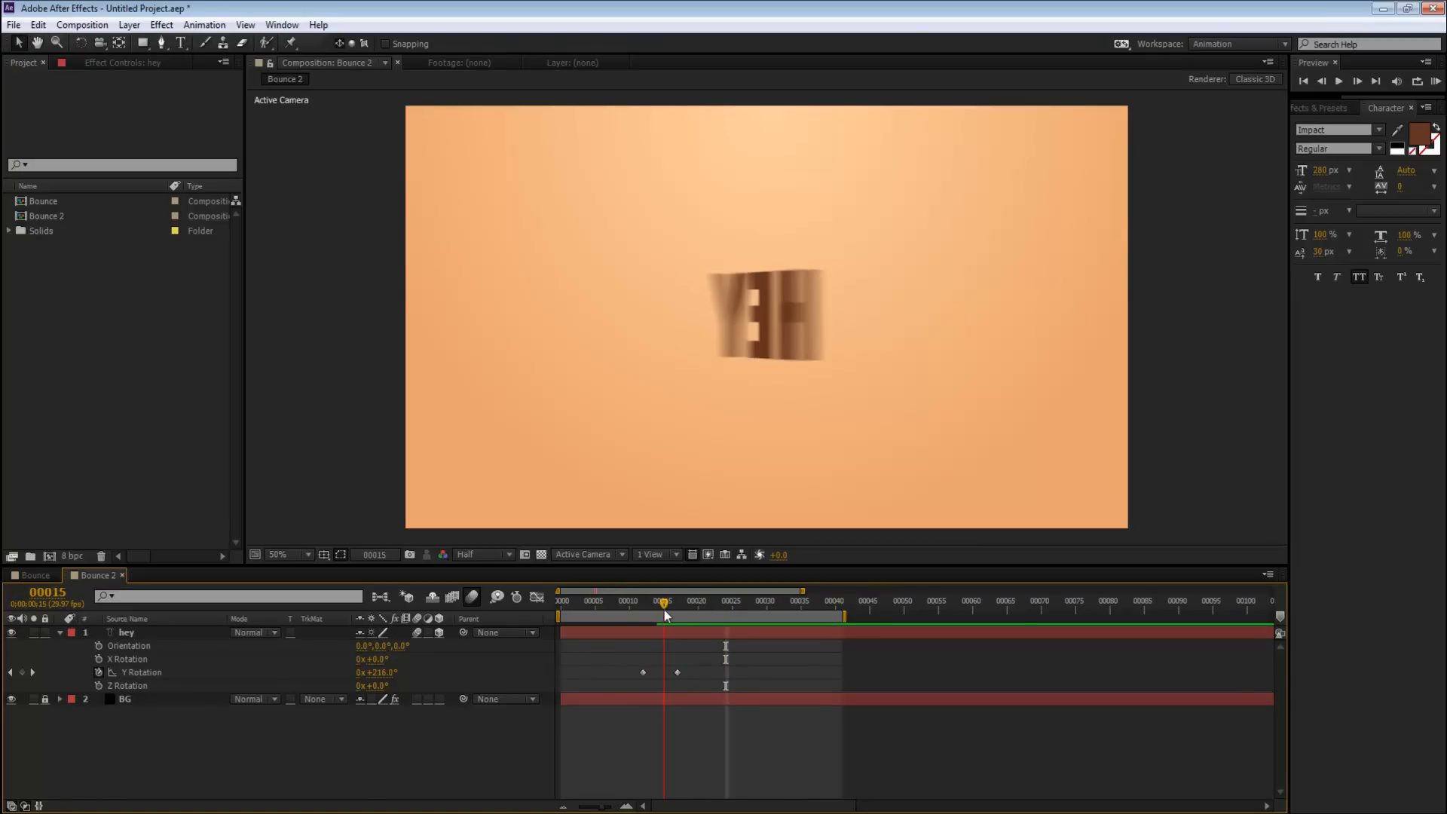
Add a Source Text keyframe to the HEY layer at frame 16.
mouse_move(661, 611)
left_mouse_down()
mouse_move(683, 619)
mouse_move(672, 612)
left_mouse_up()
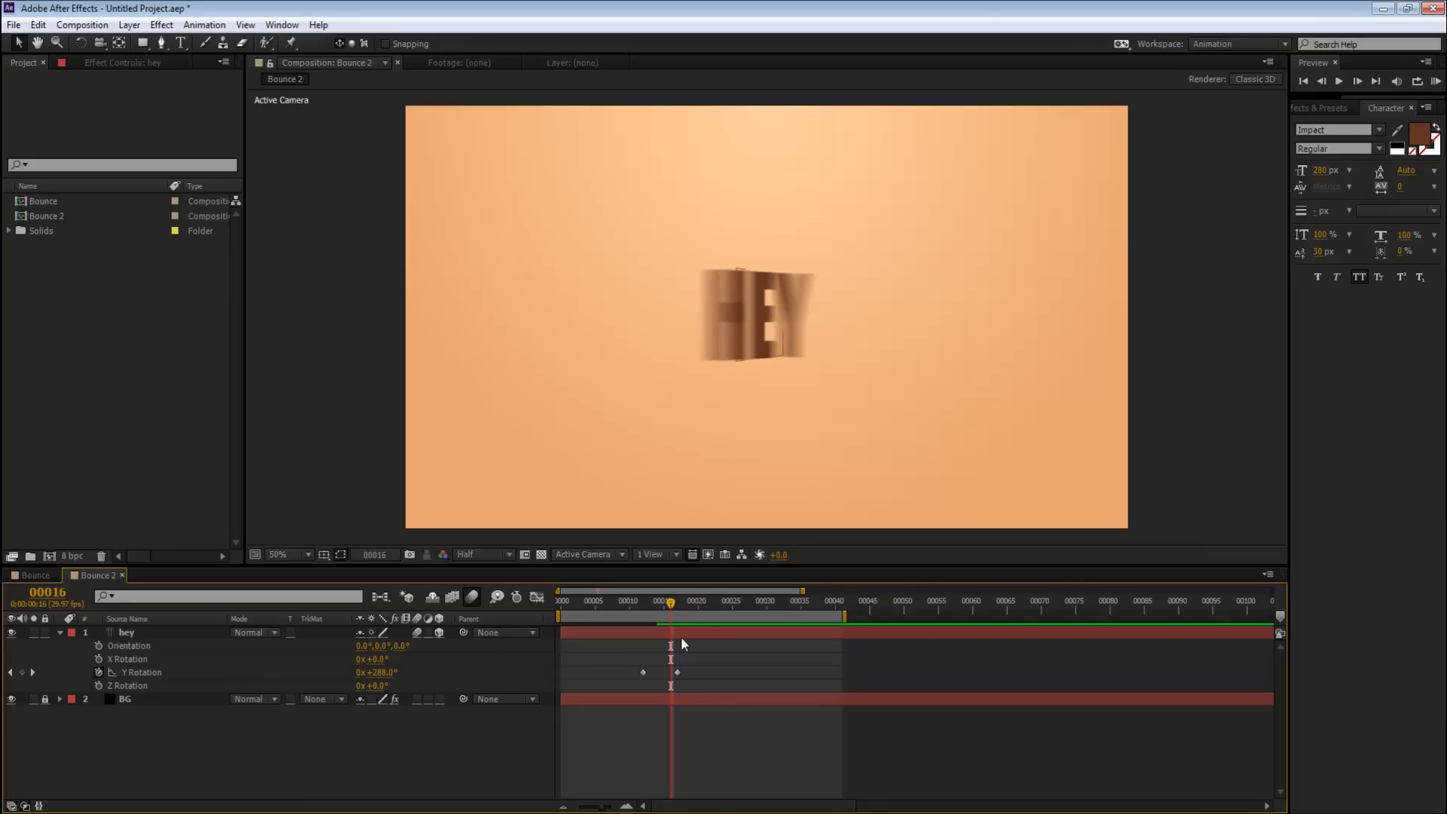
left_click(60, 635)
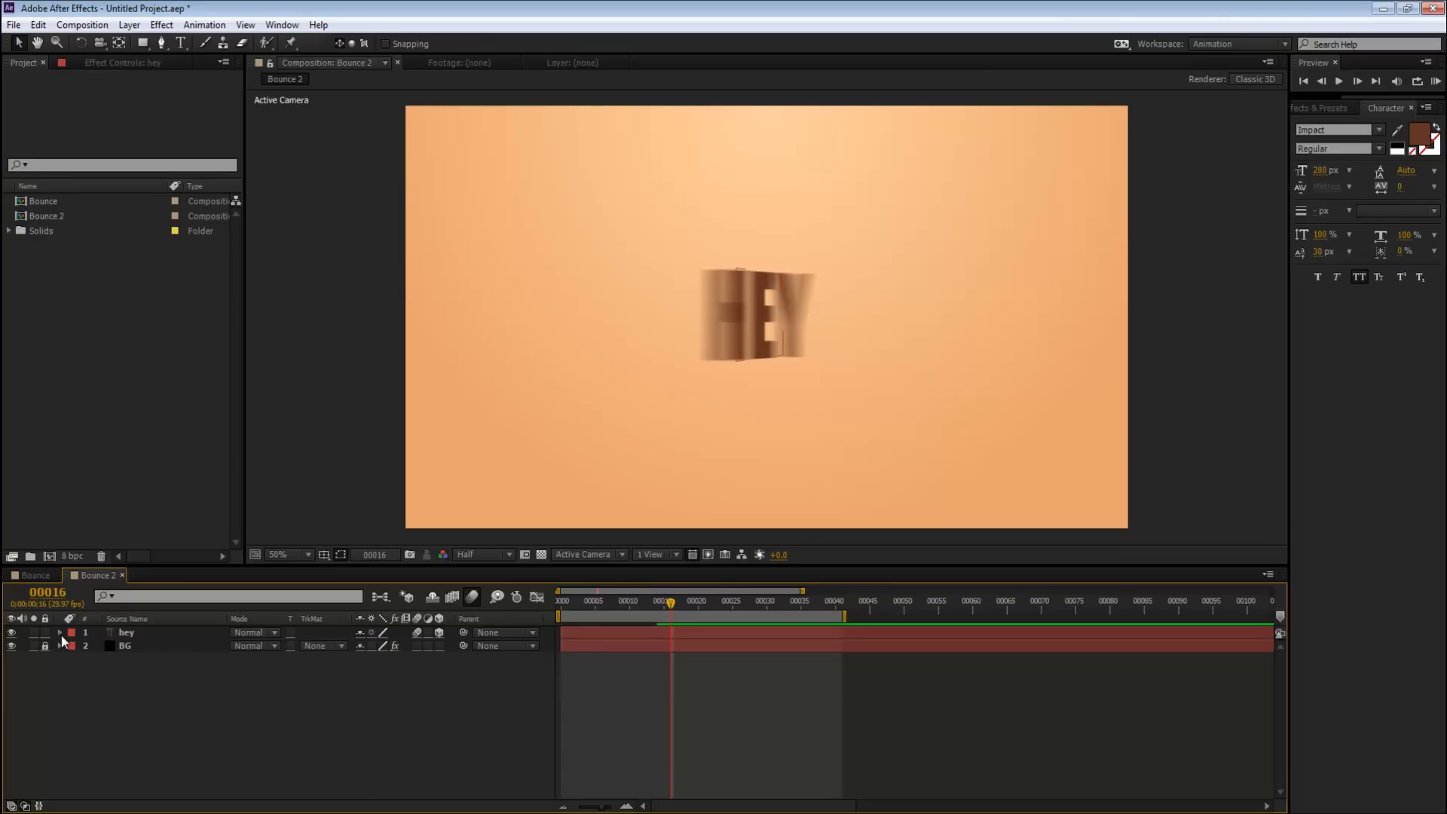
left_click(60, 634)
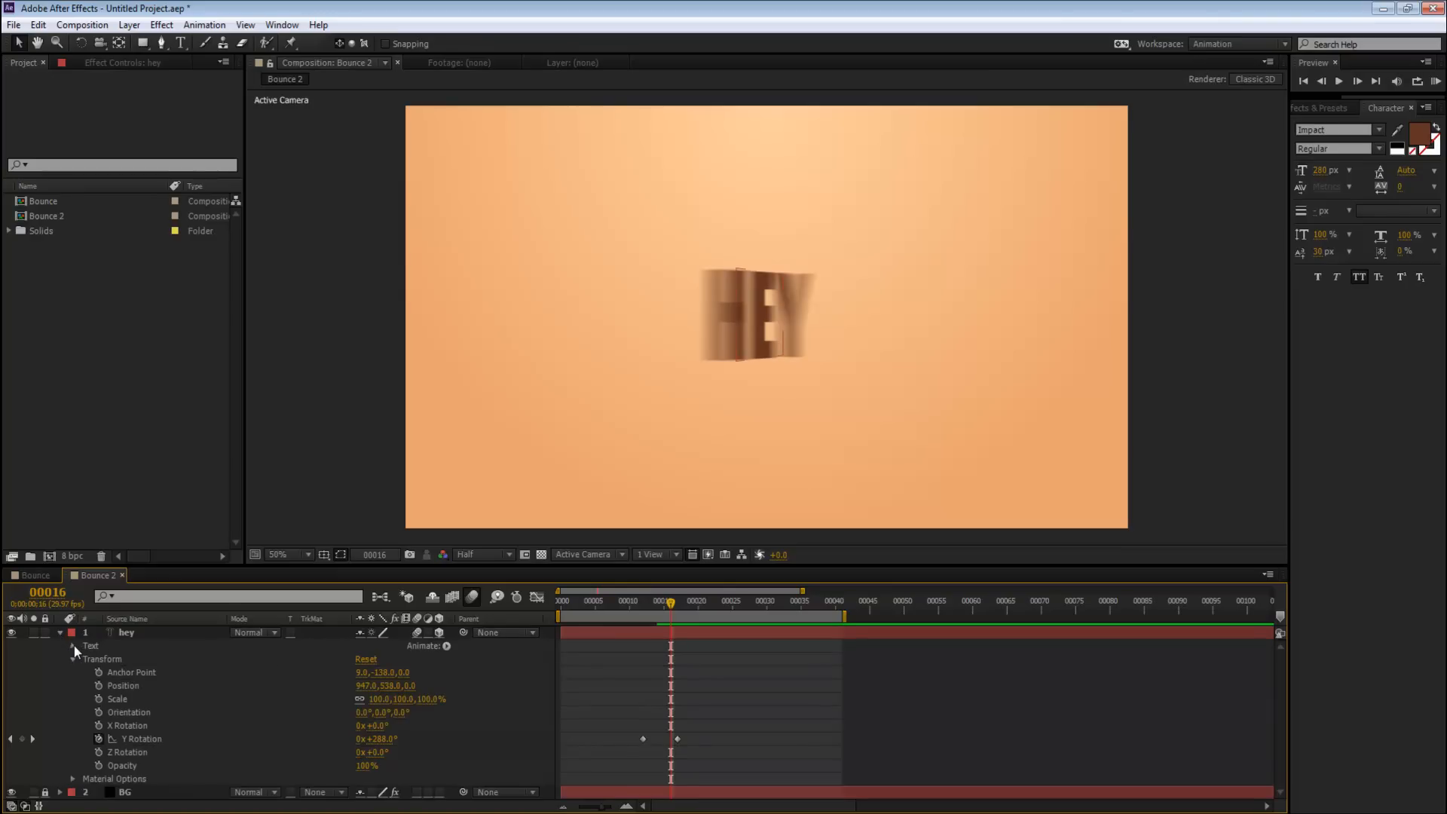
left_click(73, 646)
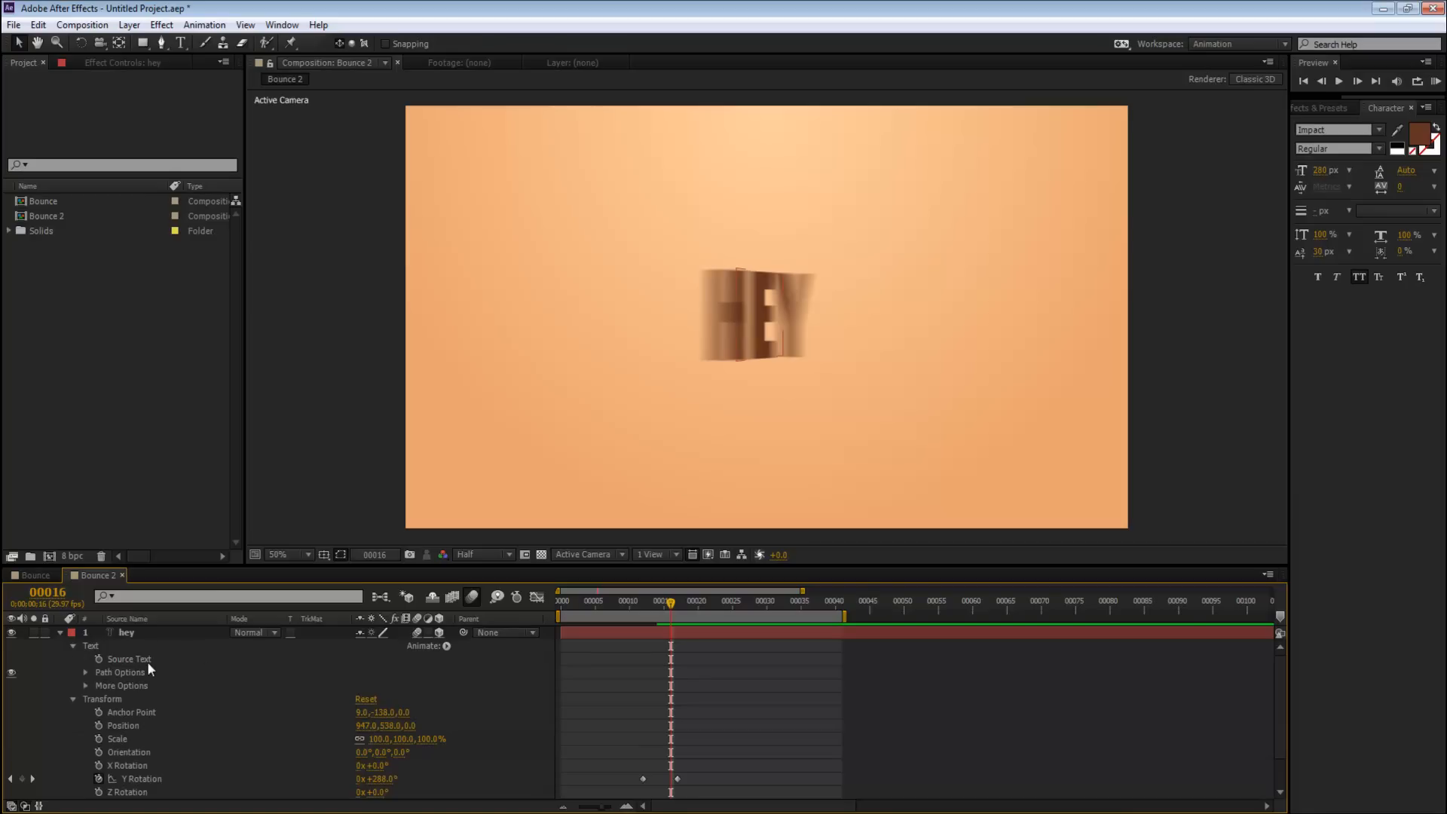
left_click(98, 660)
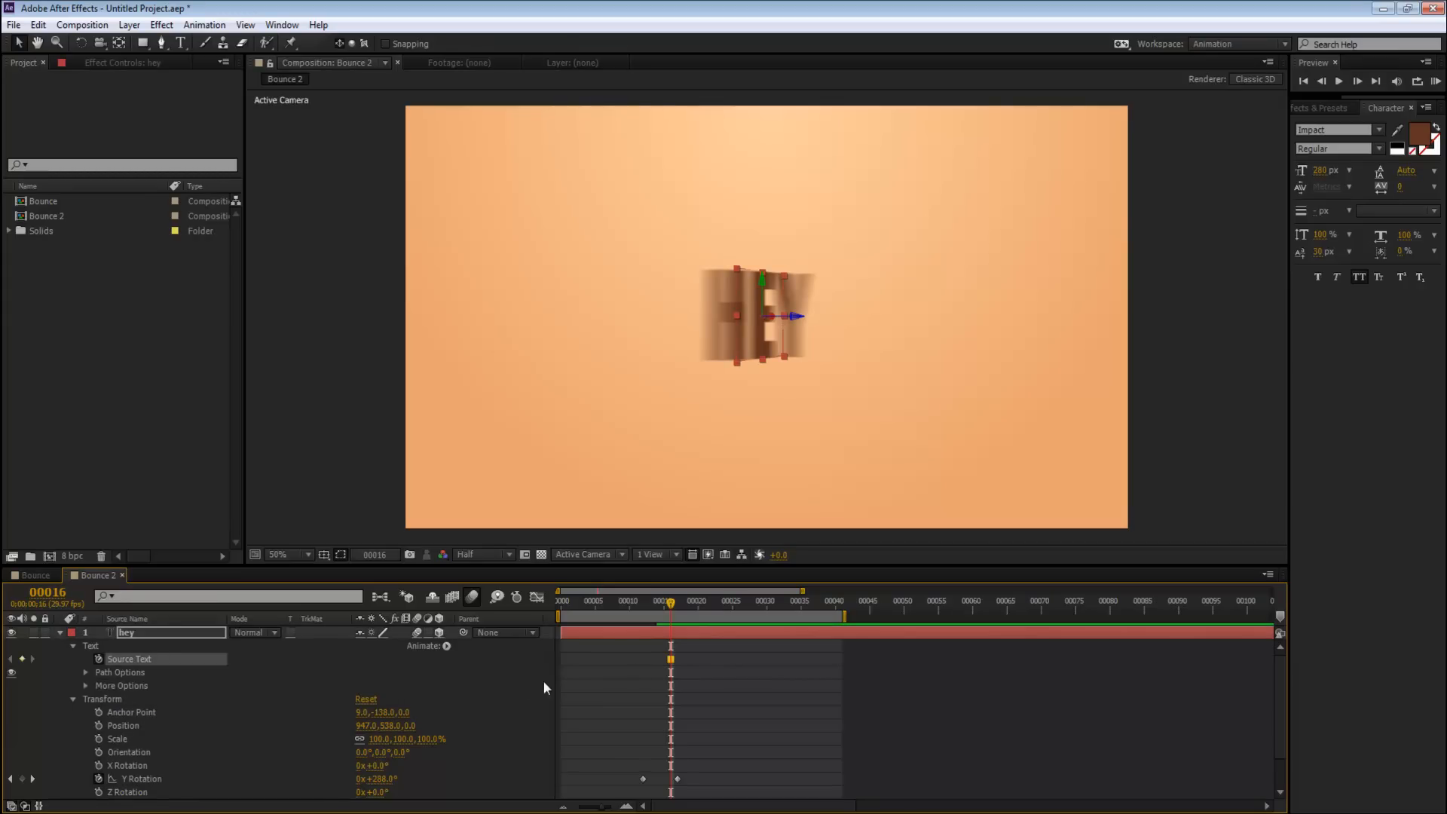
Enlarge the timeline around the keyframes and scrub through the spin, ending at frame 16.
scroll(636, 662, "up", 4)
key("space")
left_click_drag(827, 705, 945, 740)
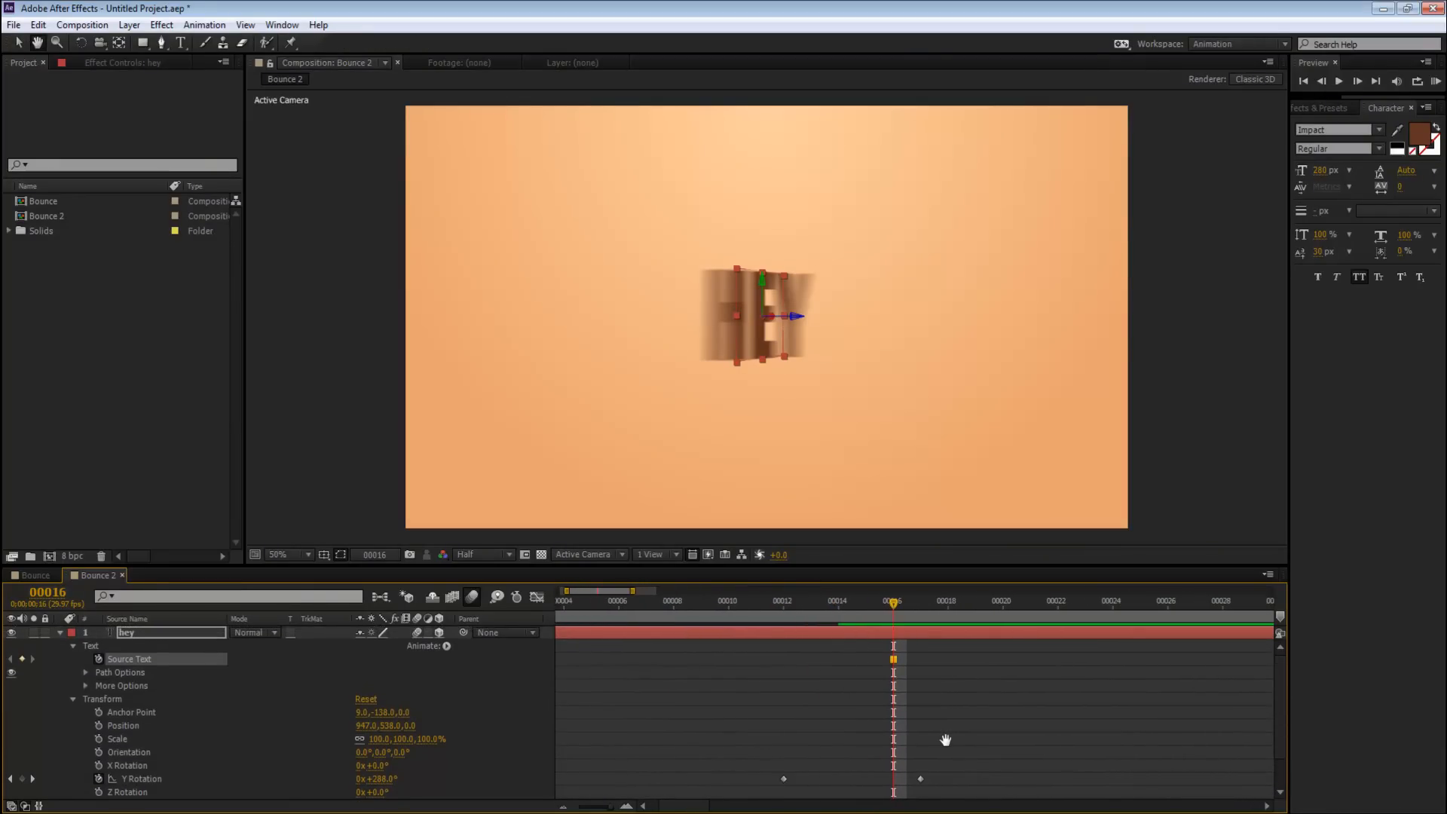
scroll(971, 675, "down", 2)
left_click(970, 675)
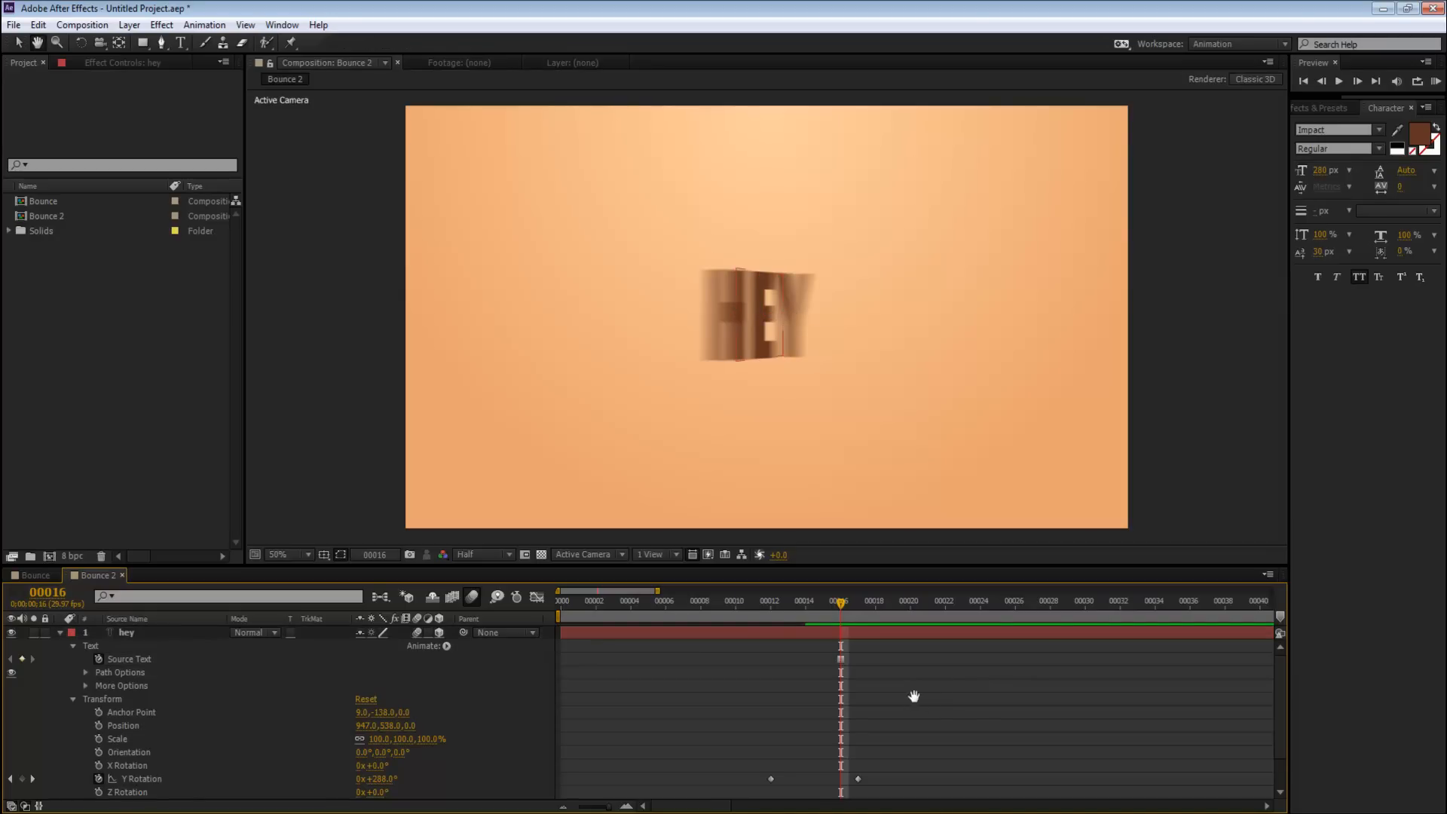
left_click_drag(839, 605, 705, 609)
left_click_drag(698, 615, 841, 601)
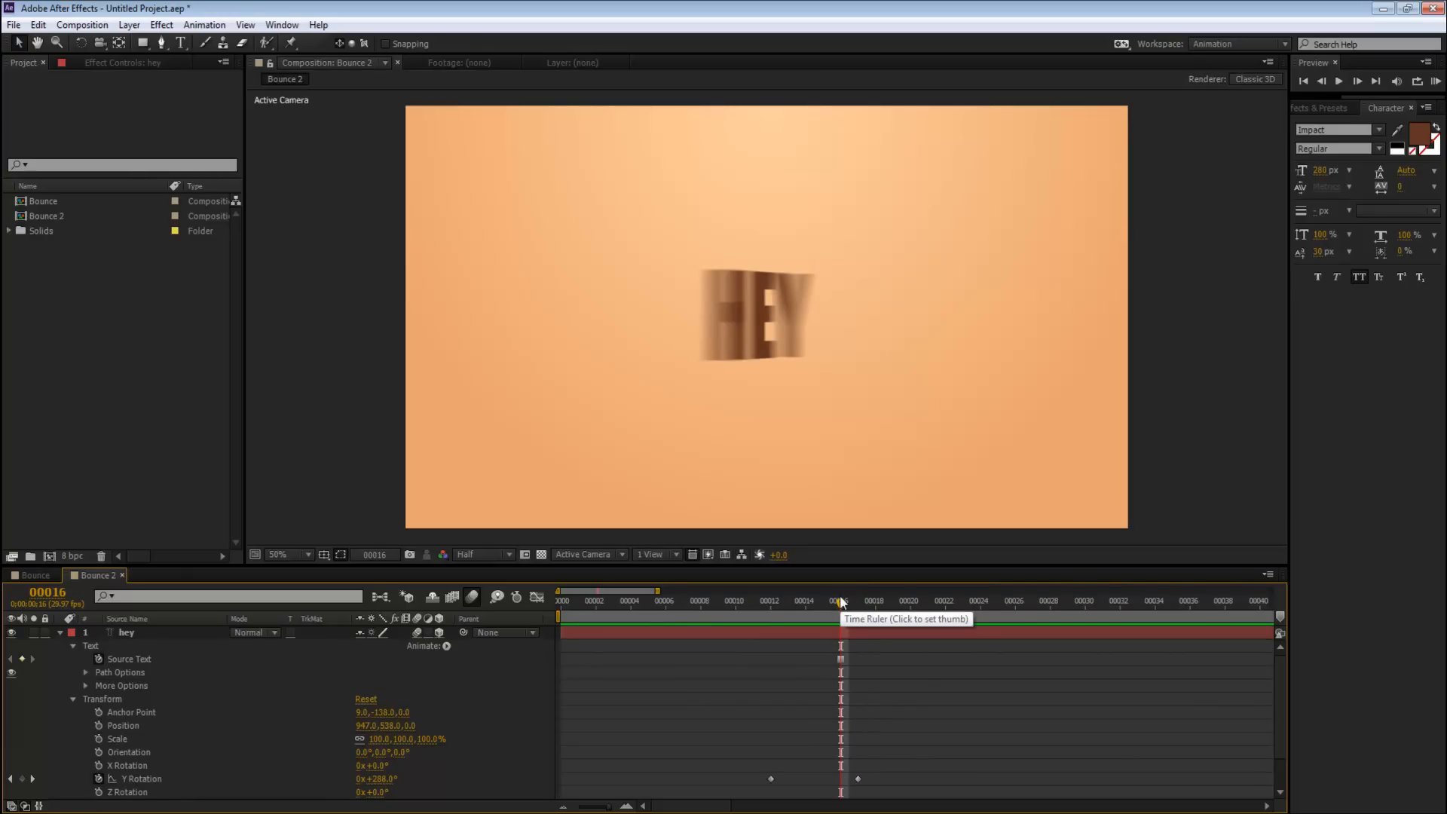
At frame 17, change the HEY layer's text to YOU so a second Source Text keyframe is added.
key("Page_Down")
key("Page_Up")
key("Page_Down")
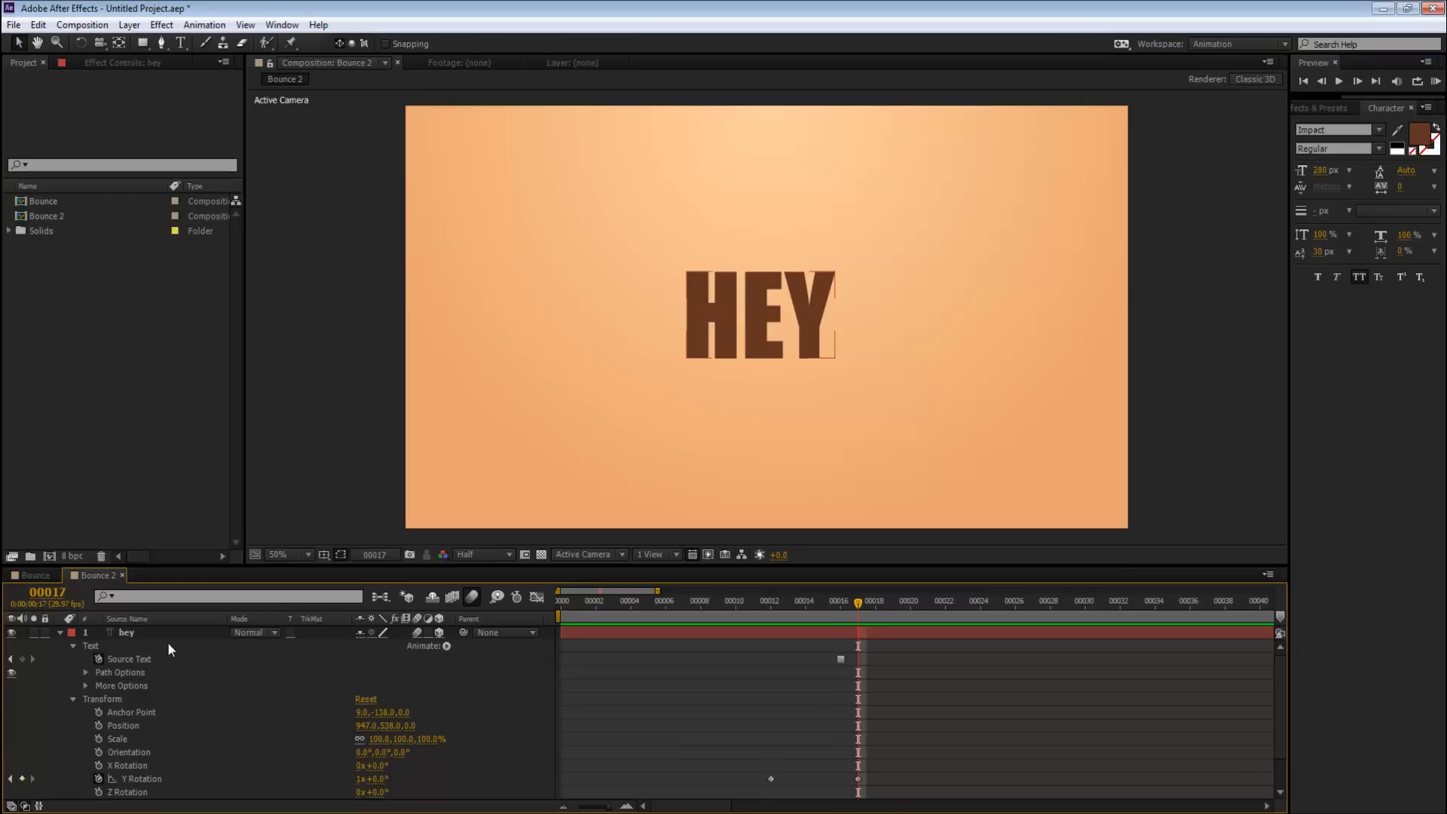
key("ctrl+t")
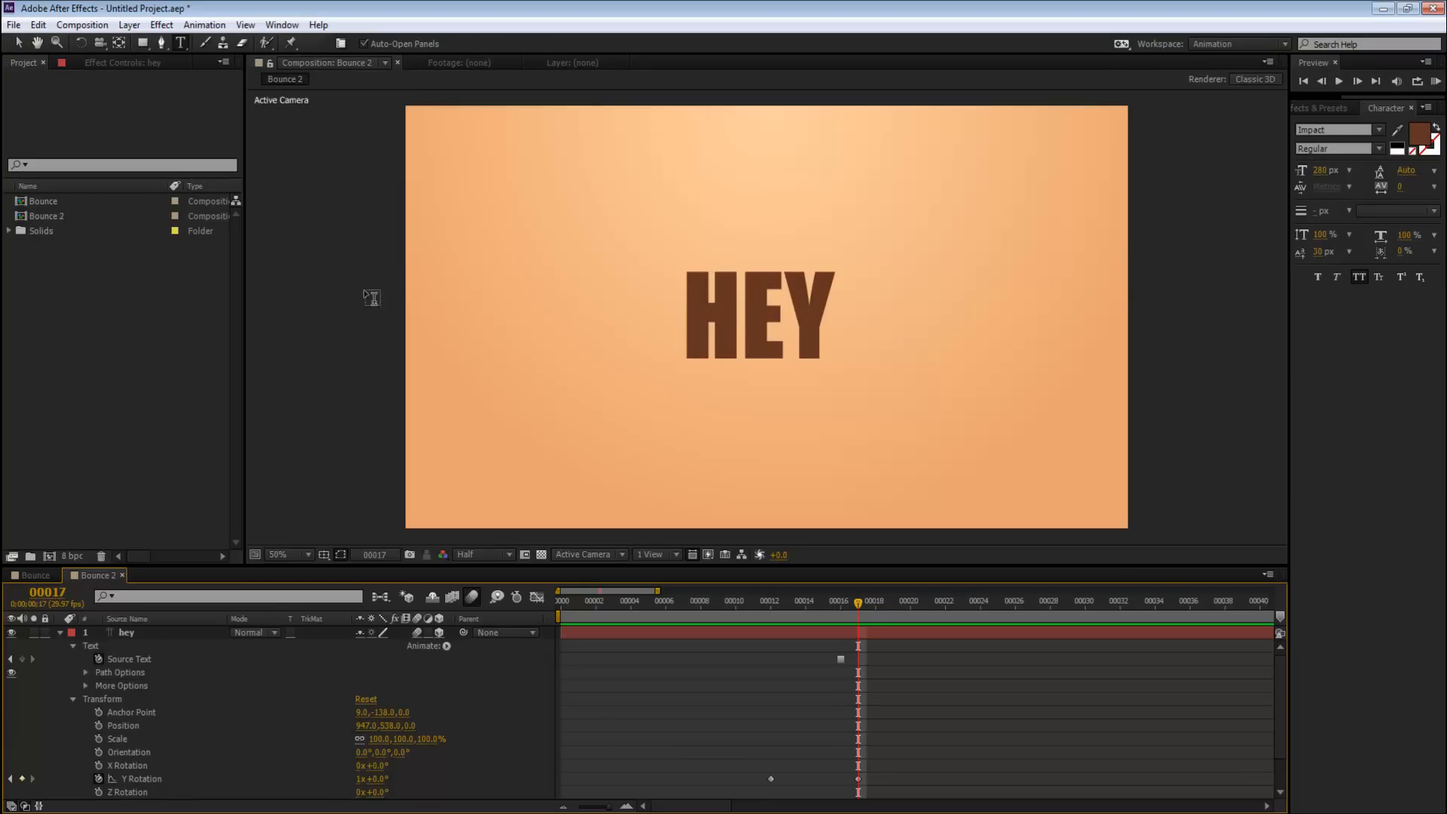
left_click_drag(692, 296, 844, 292)
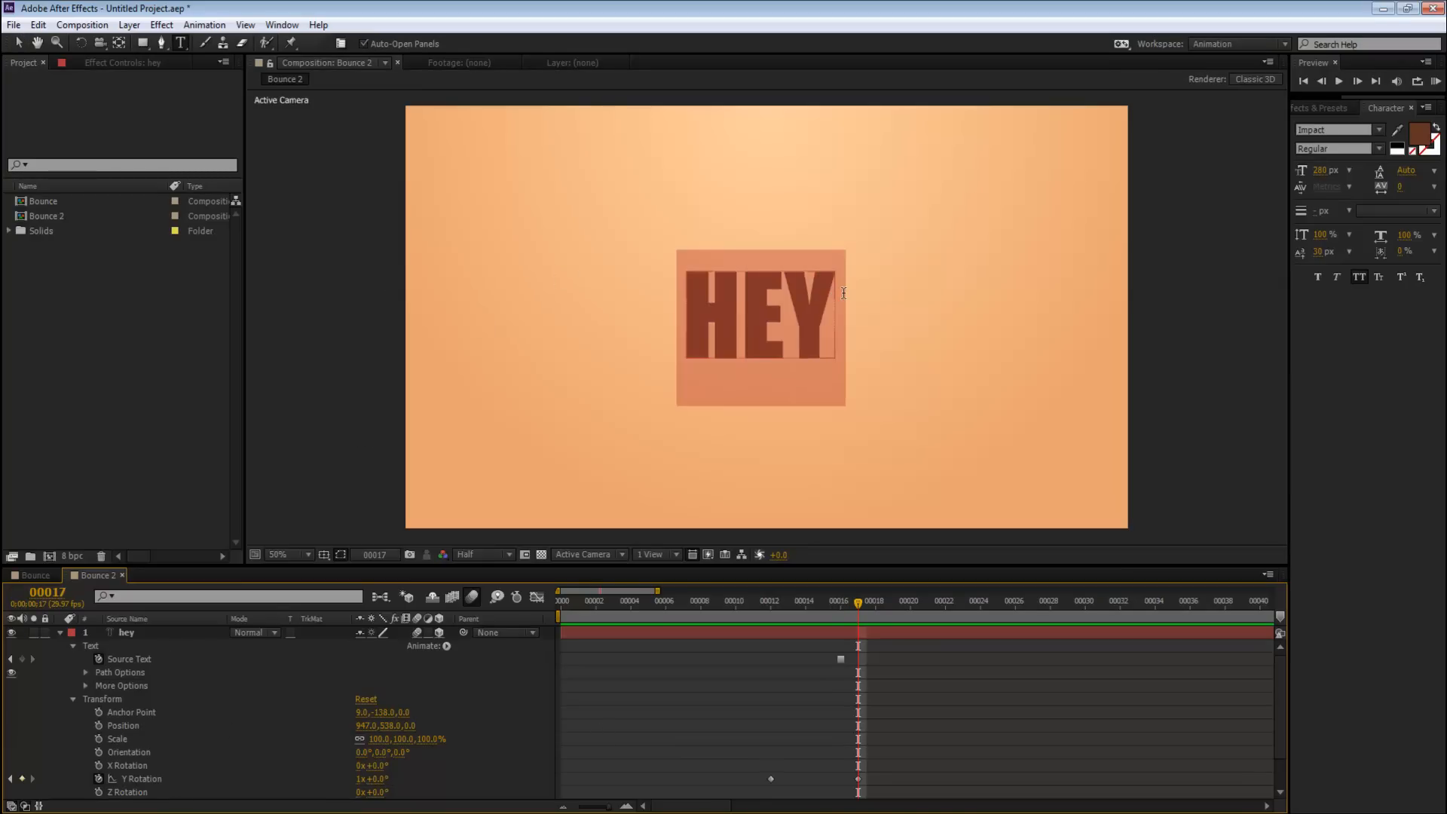
type("you")
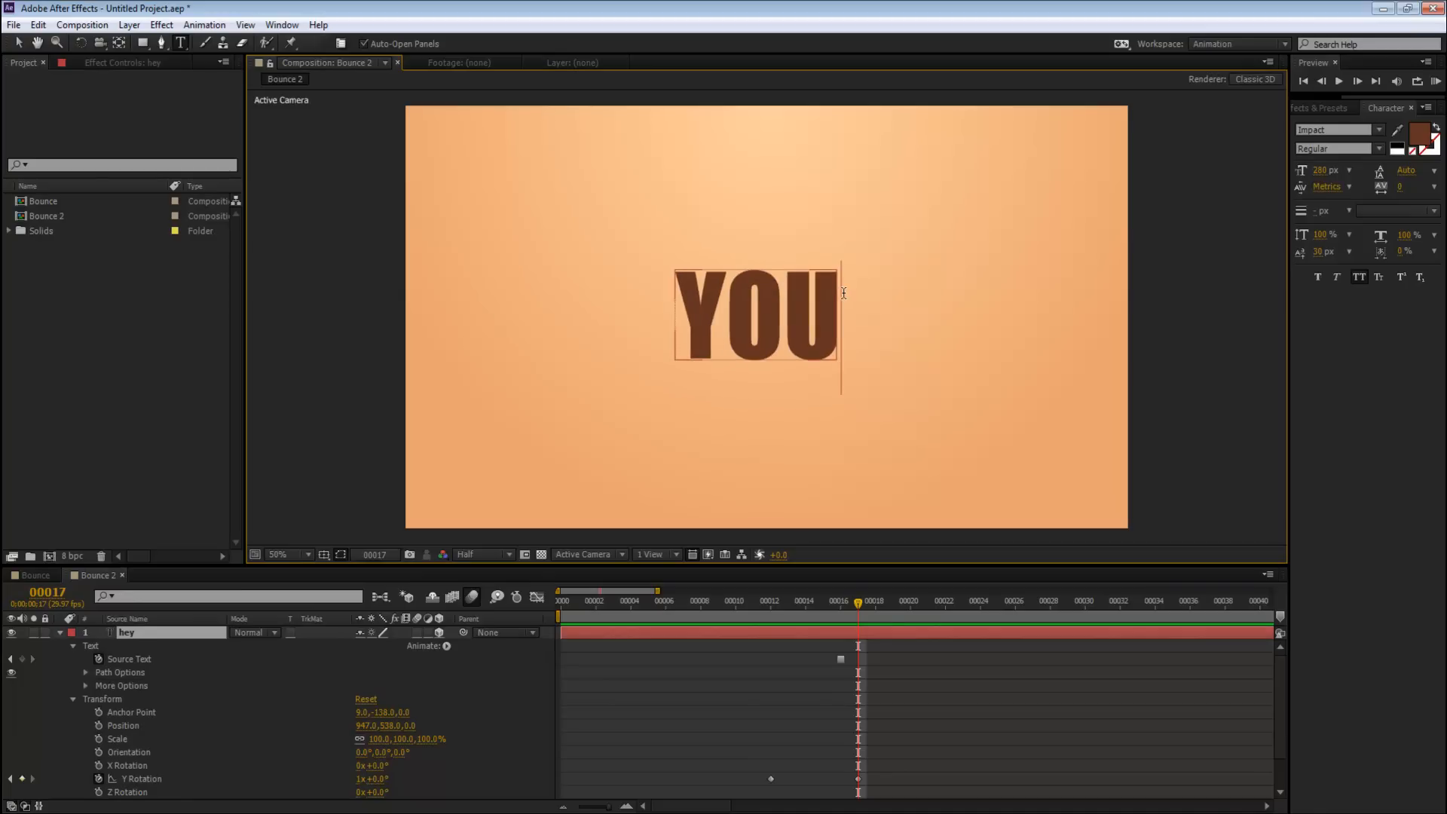
left_click(19, 44)
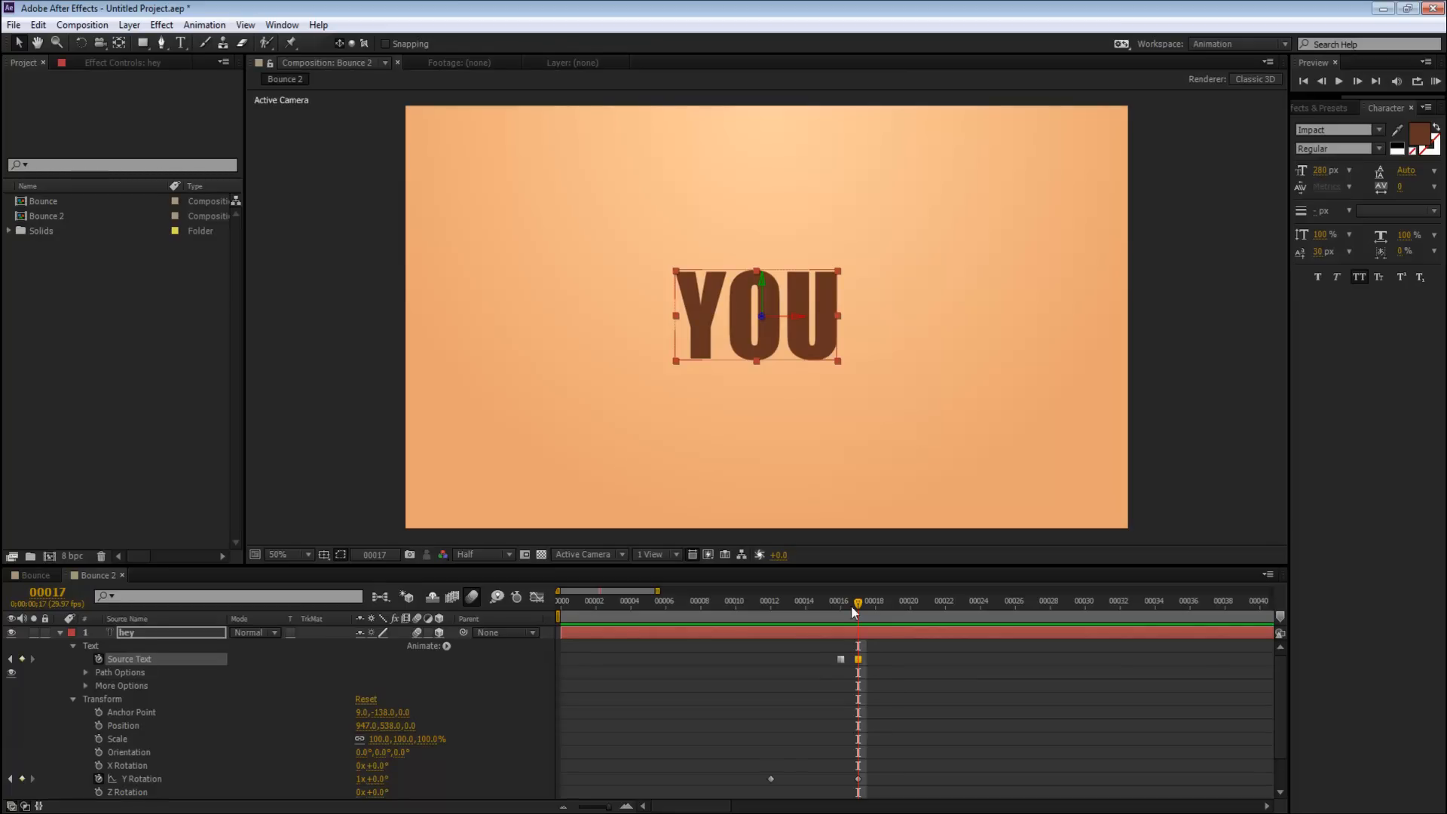
Scrub through the spin and play a preview of the change from HEY to YOU.
left_click_drag(857, 601, 836, 660)
left_click_drag(831, 611, 1097, 640)
left_click_drag(942, 632, 632, 616)
key("KP_0")
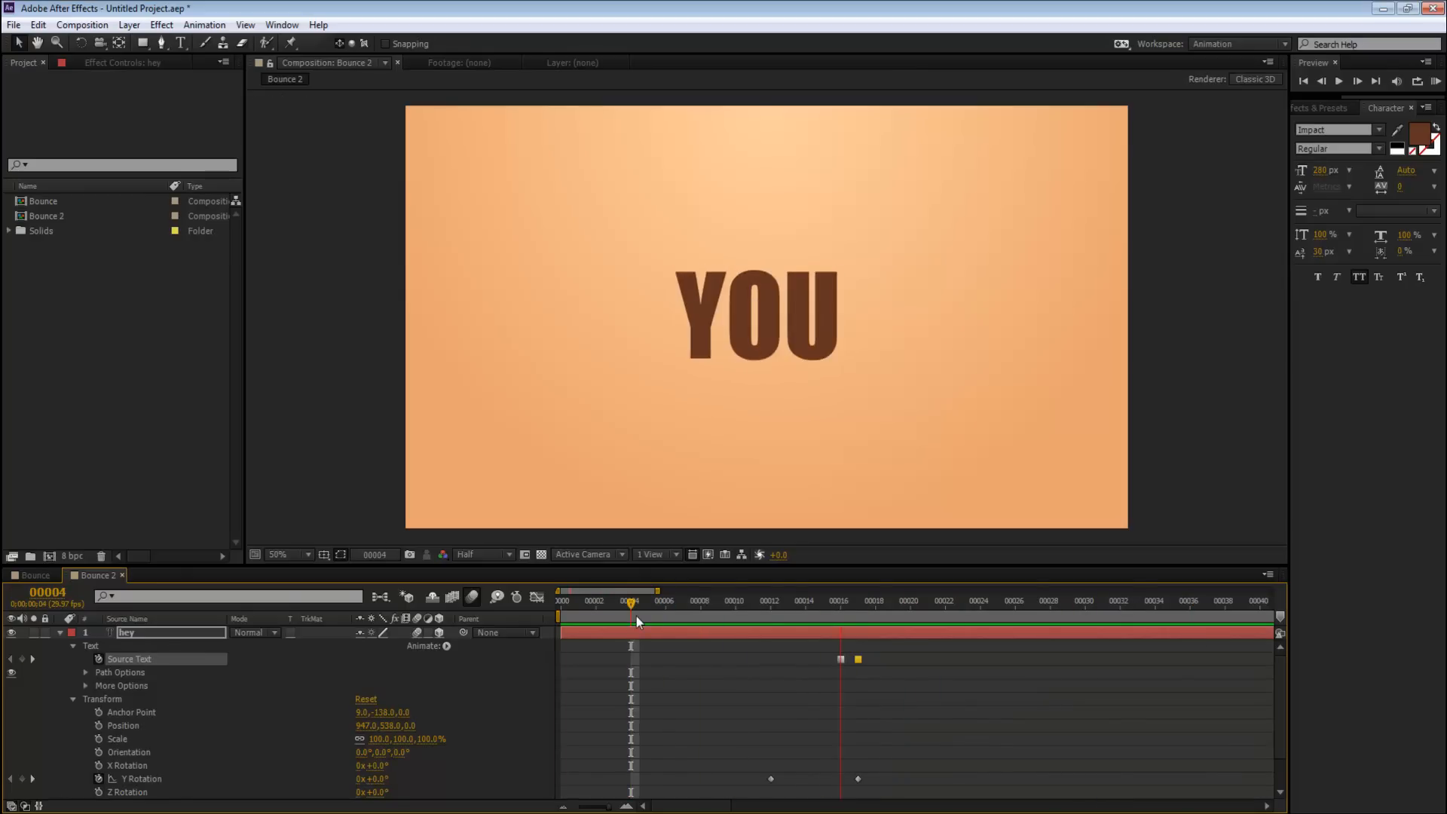
key("space")
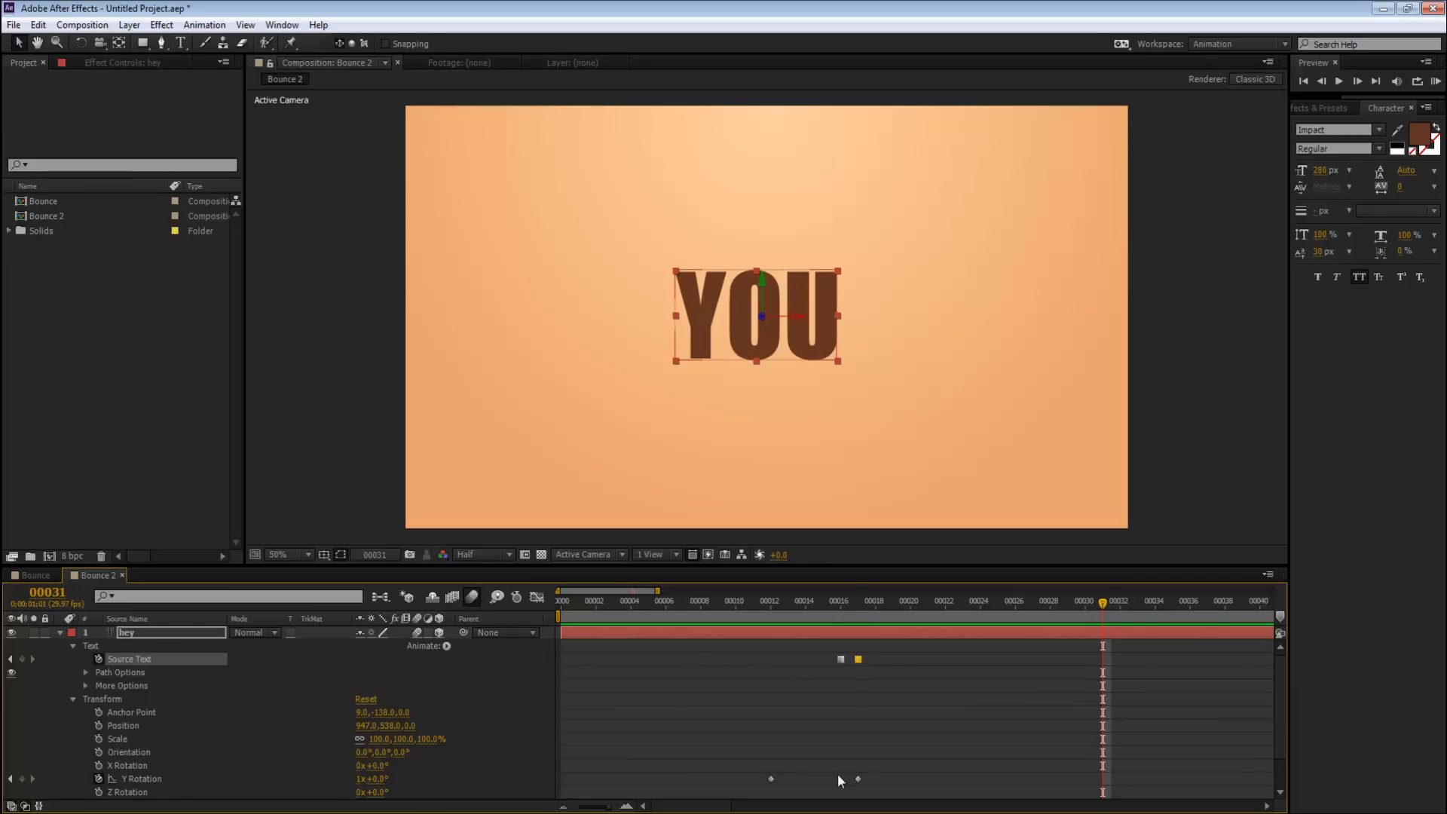
Move the second Y Rotation keyframe to frame 15 and the two Source Text keyframes to frames 14 and 15, and preview the faster spin.
left_click_drag(859, 595, 824, 662)
left_click_drag(858, 778, 823, 784)
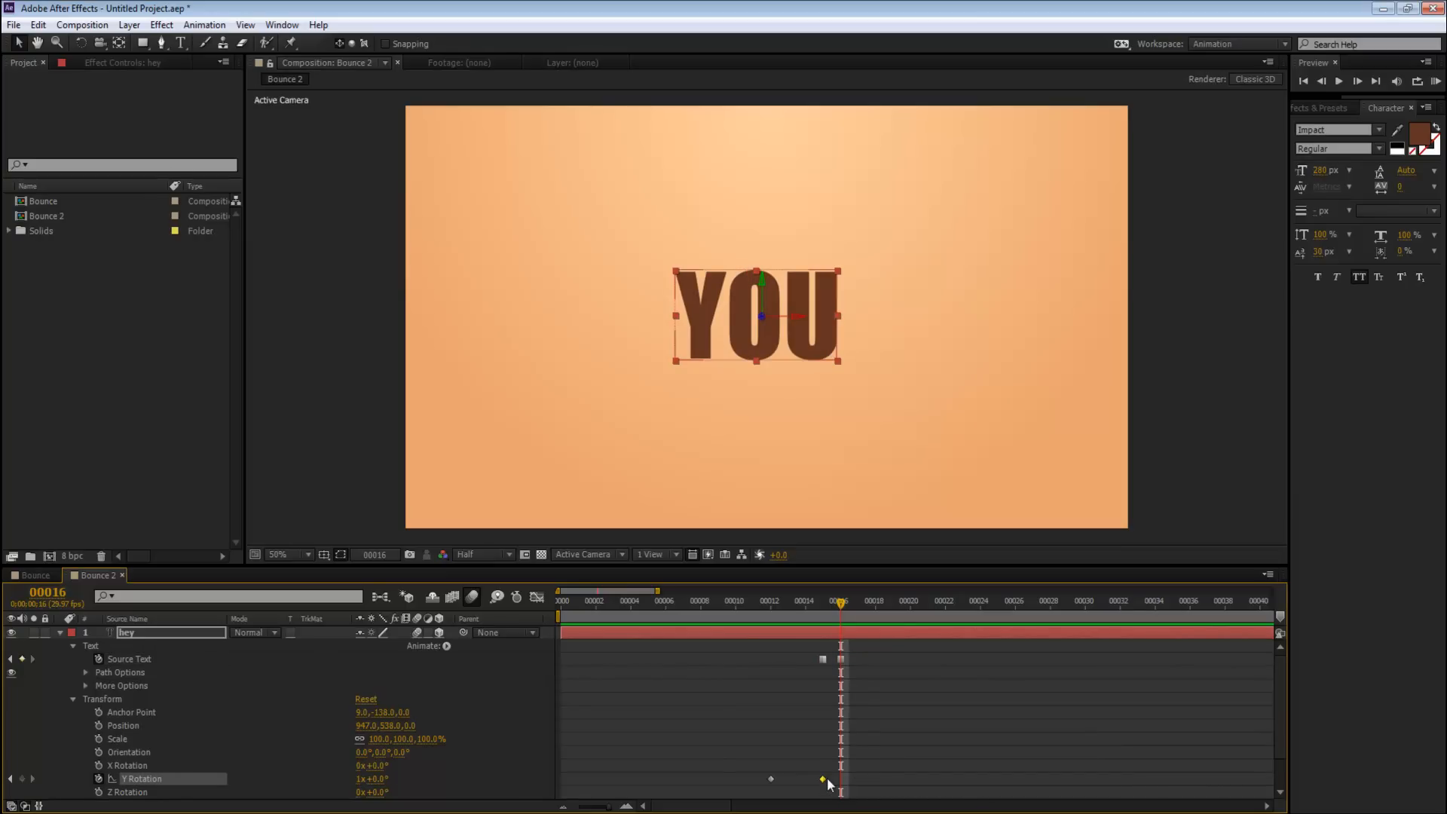
left_click_drag(857, 691, 789, 647)
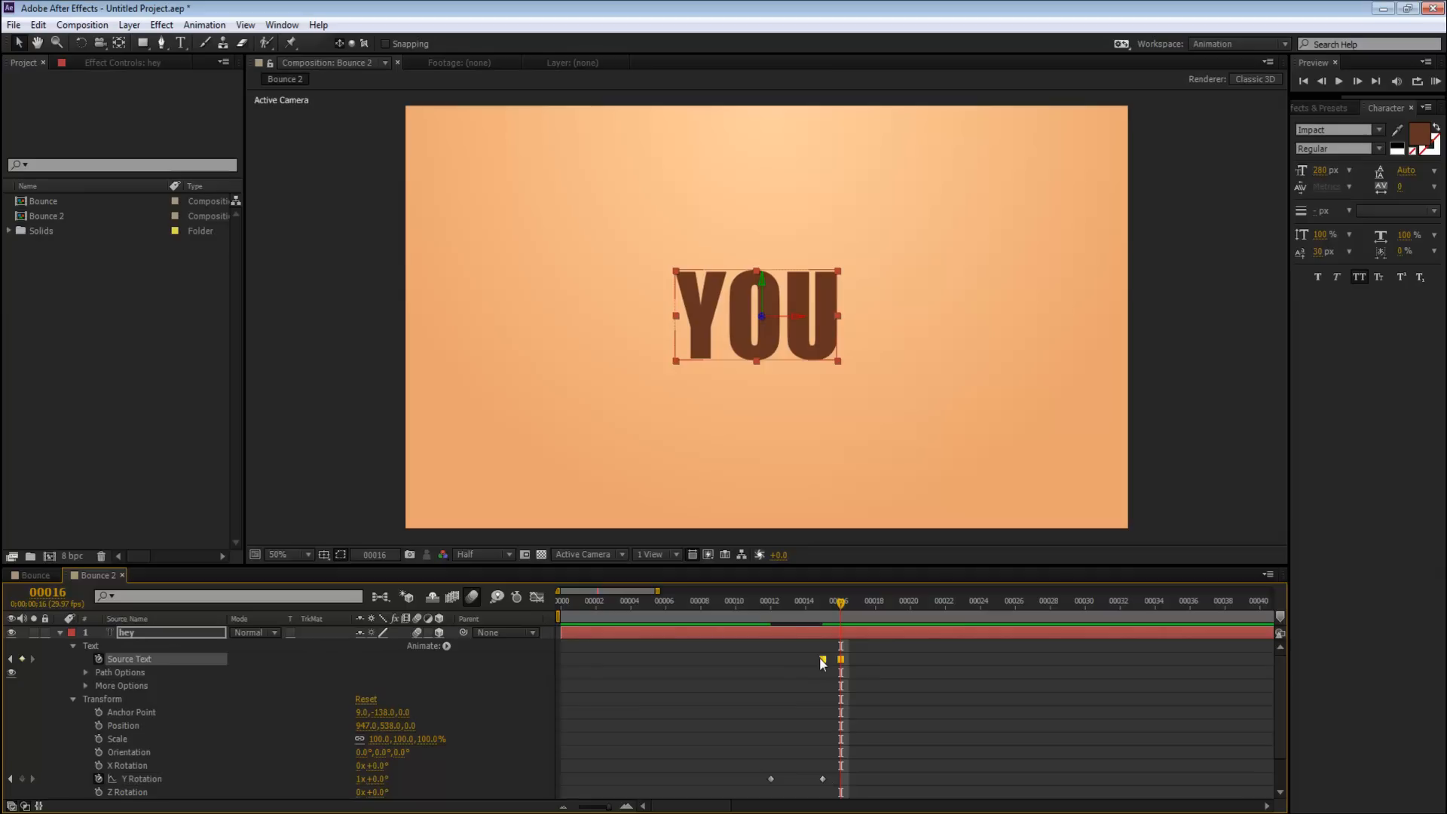
left_click(930, 710)
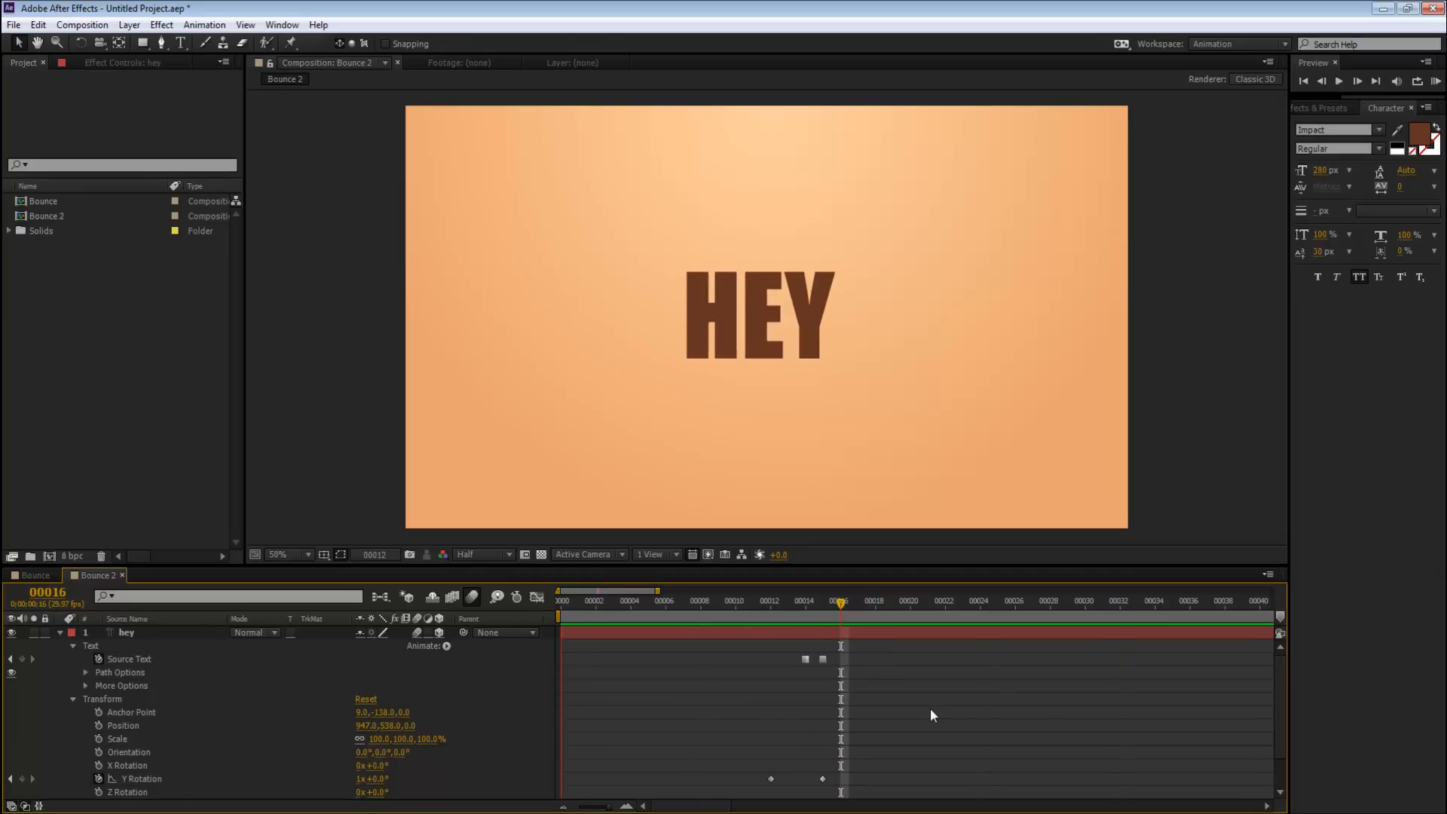
key("space")
left_click_drag(826, 600, 926, 599)
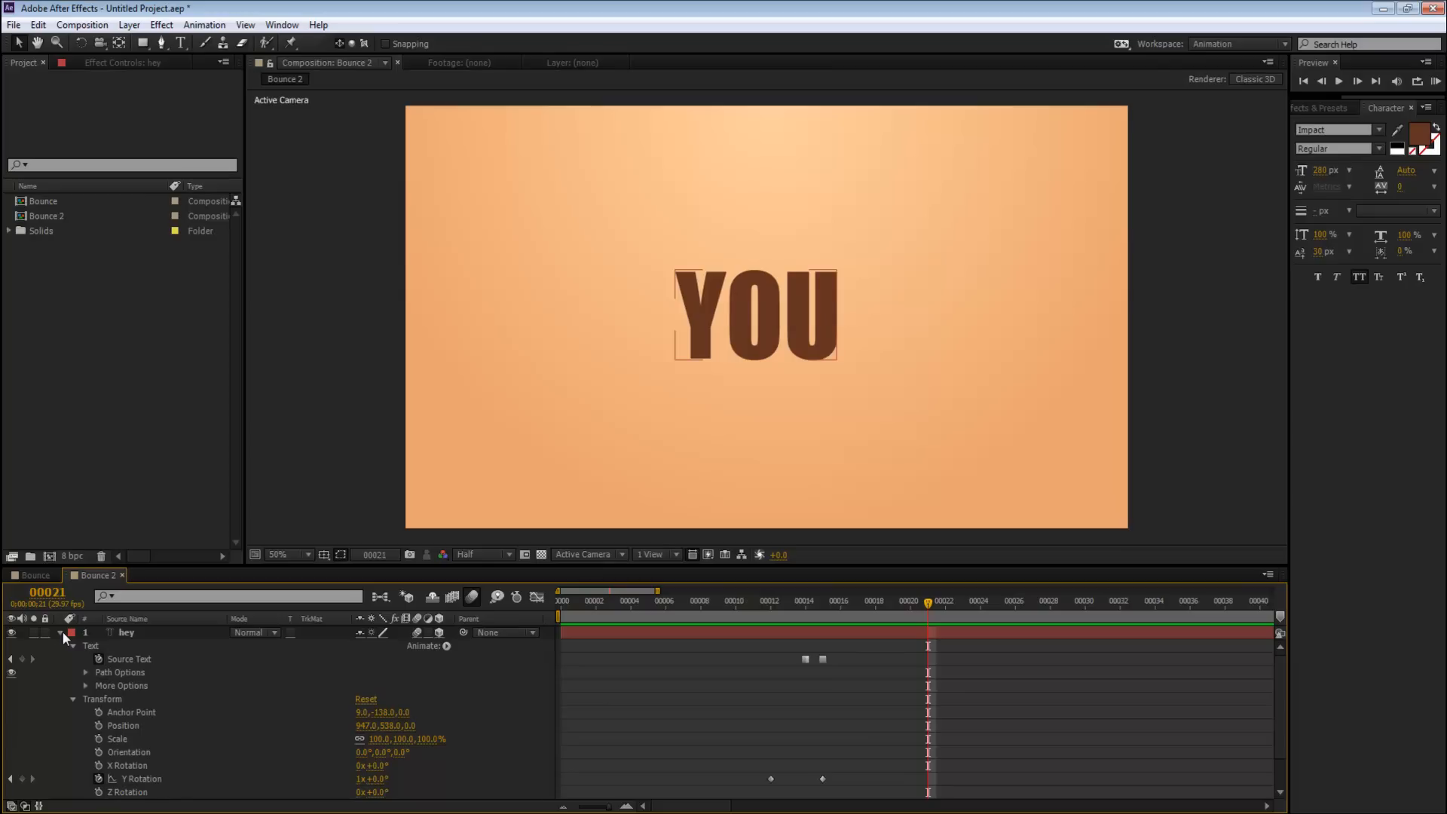
At frame 12, remove the text layer's Y Rotation keyframes and add an X Rotation keyframe instead.
left_click_drag(928, 601, 767, 624)
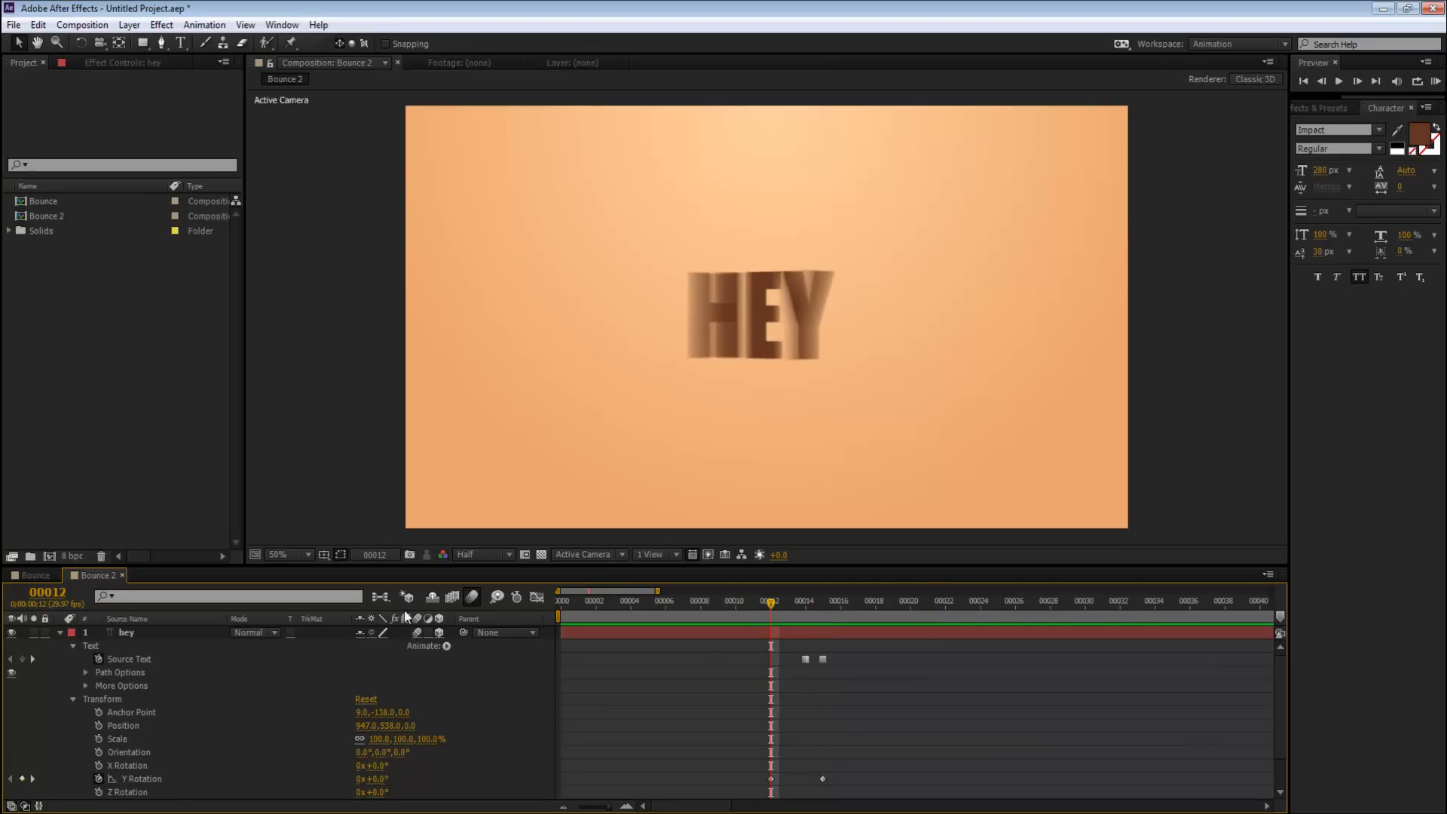
left_click(138, 634)
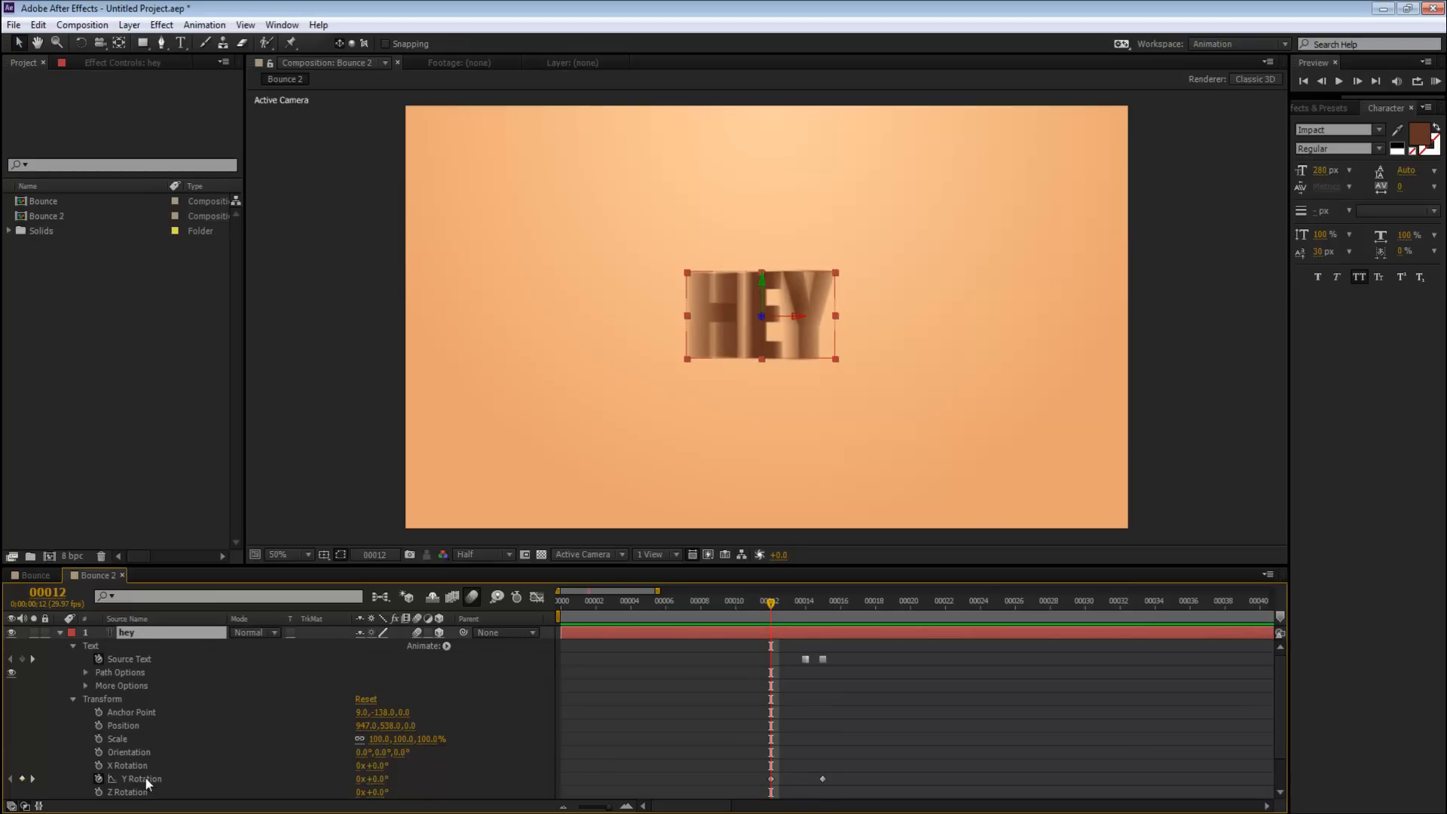
left_click(98, 779)
left_click(98, 764)
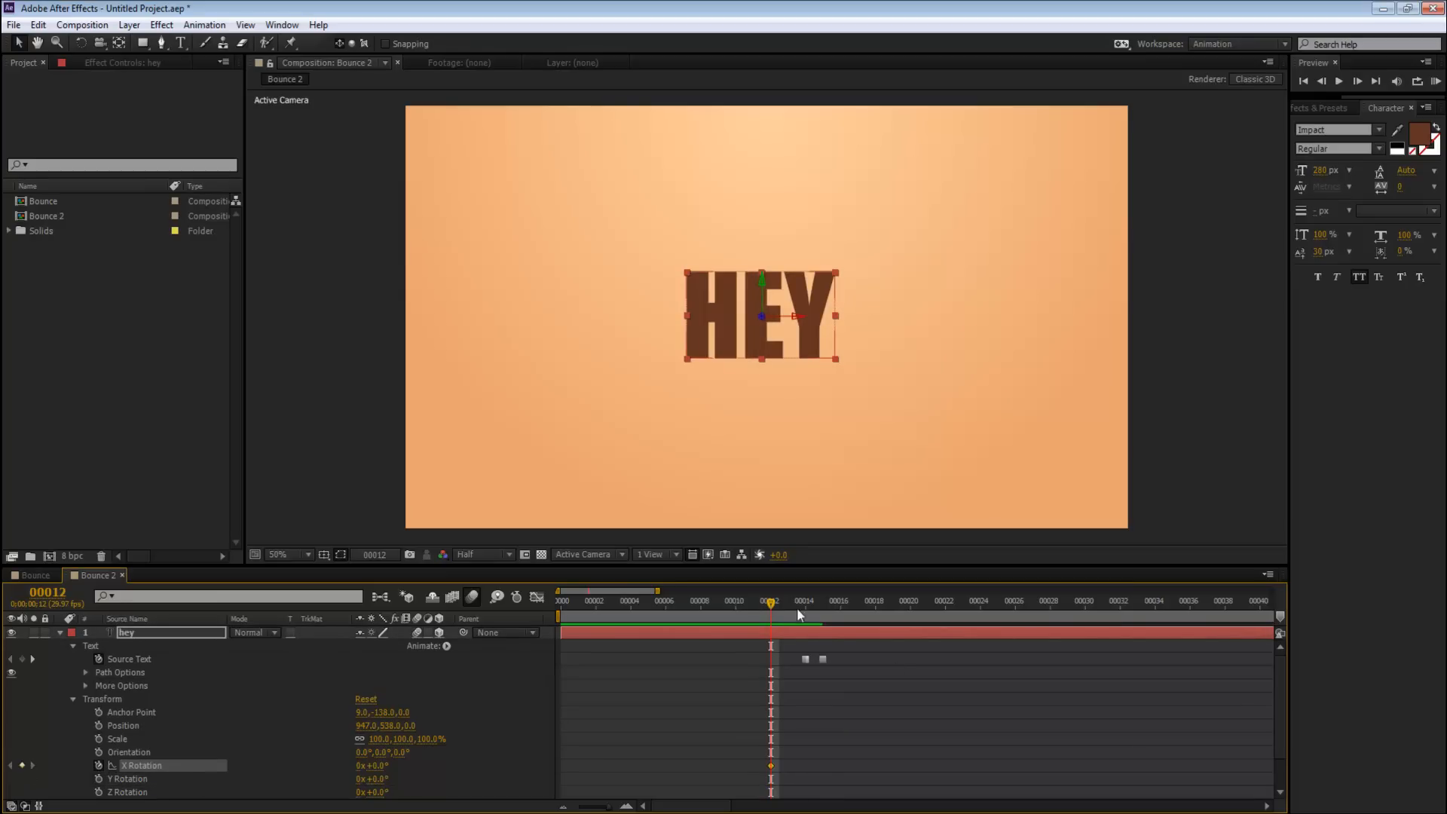
At frame 15, set the text layer's X Rotation to 1 full revolution.
left_click_drag(775, 603, 824, 609)
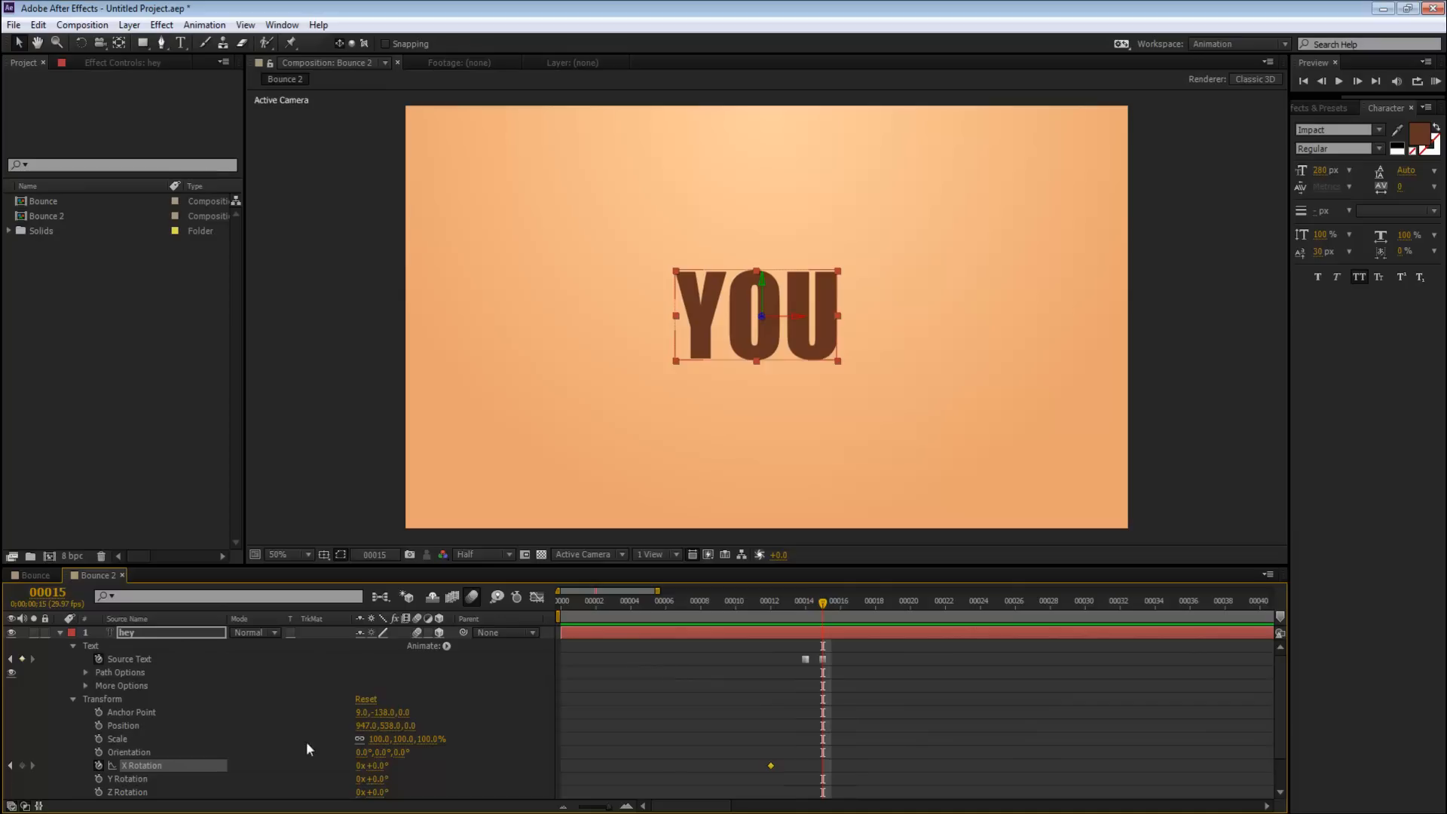
left_click(363, 766)
type("1")
left_click(598, 733)
Preview the X-axis flip and scrub through its blurred frames, ending at frame 14.
left_click_drag(823, 601, 784, 604)
key("space")
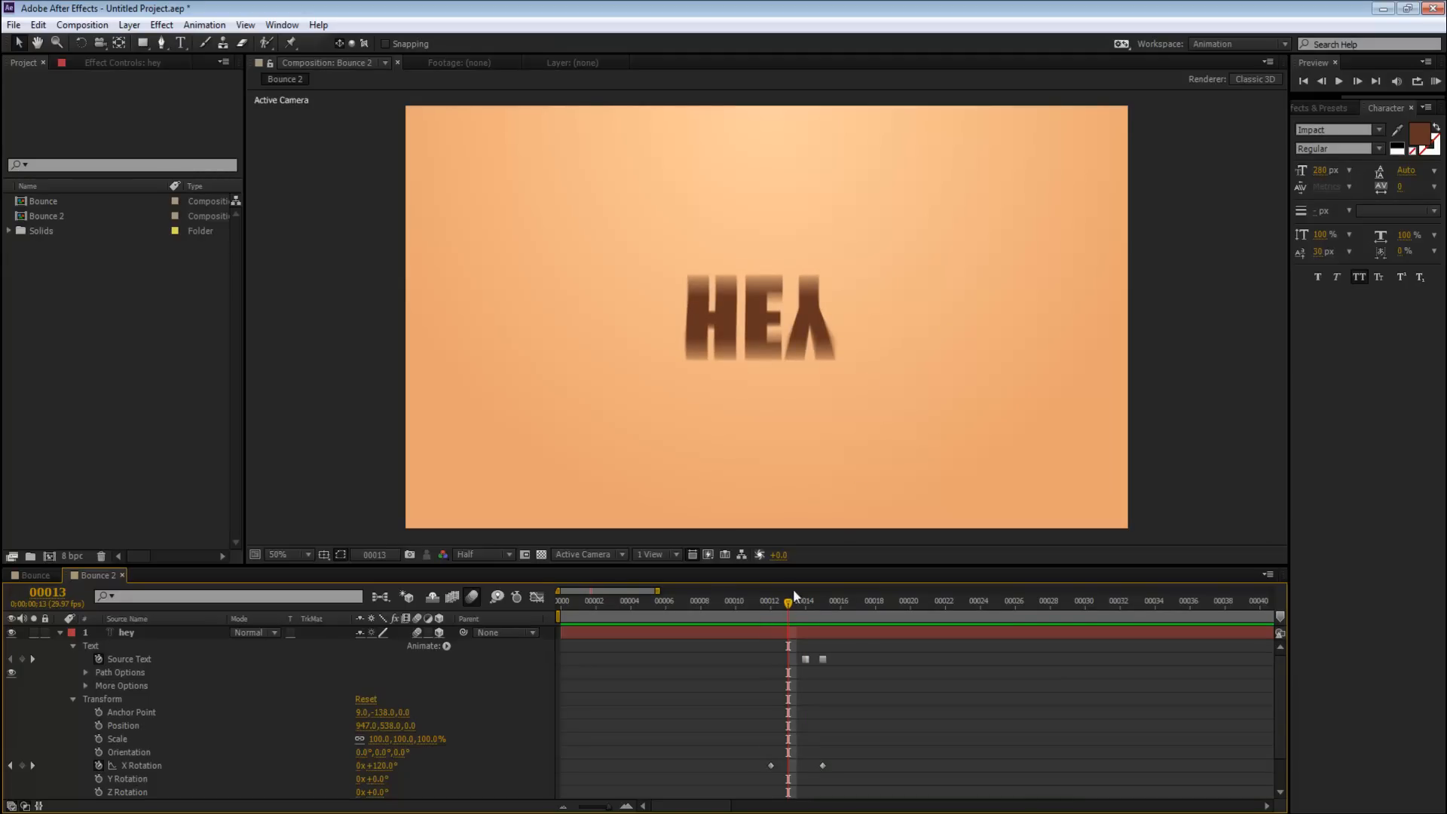
mouse_move(784, 599)
left_mouse_down()
mouse_move(811, 603)
mouse_move(798, 607)
left_mouse_up()
left_click(1315, 110)
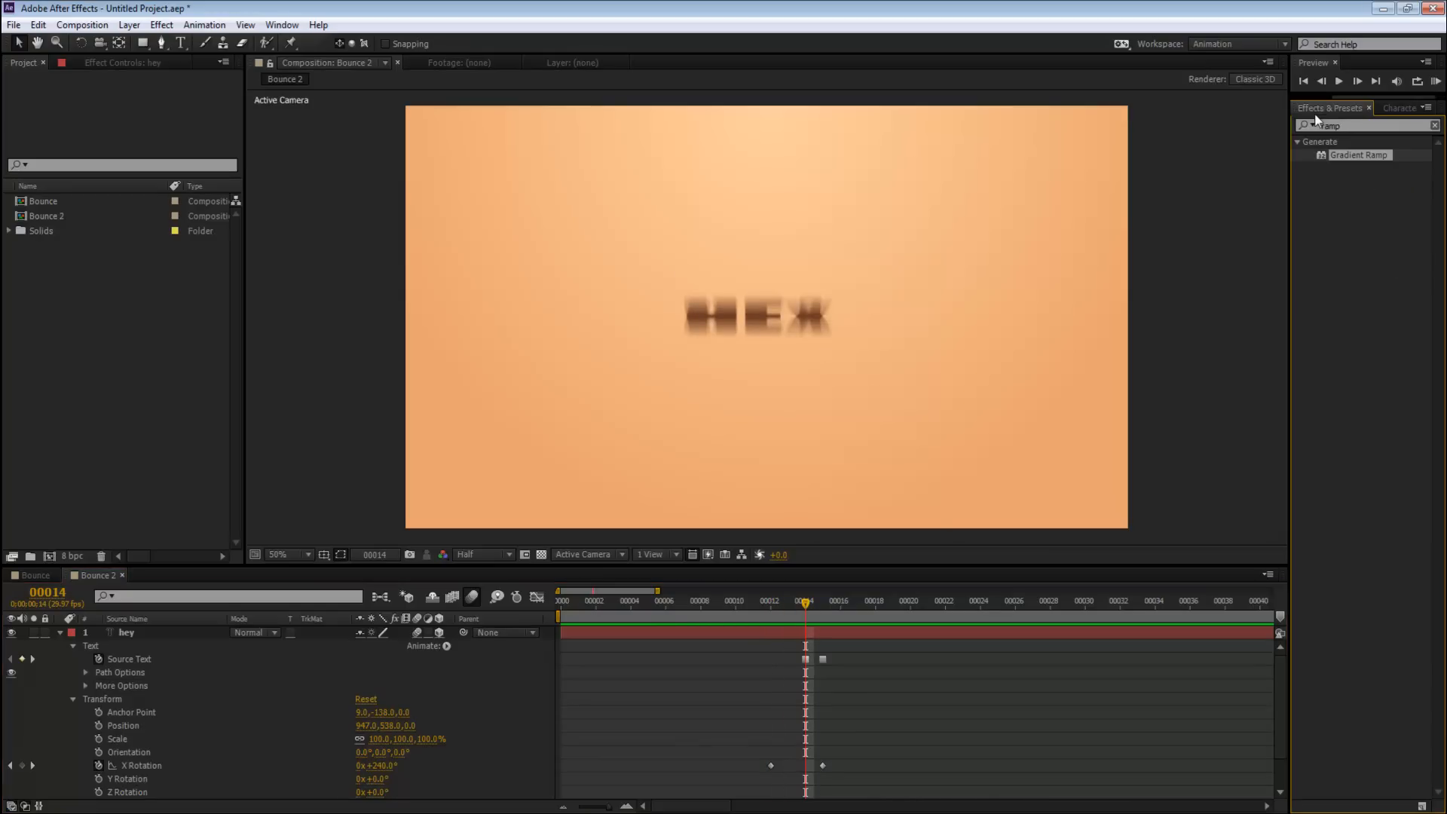
left_click(1200, 362)
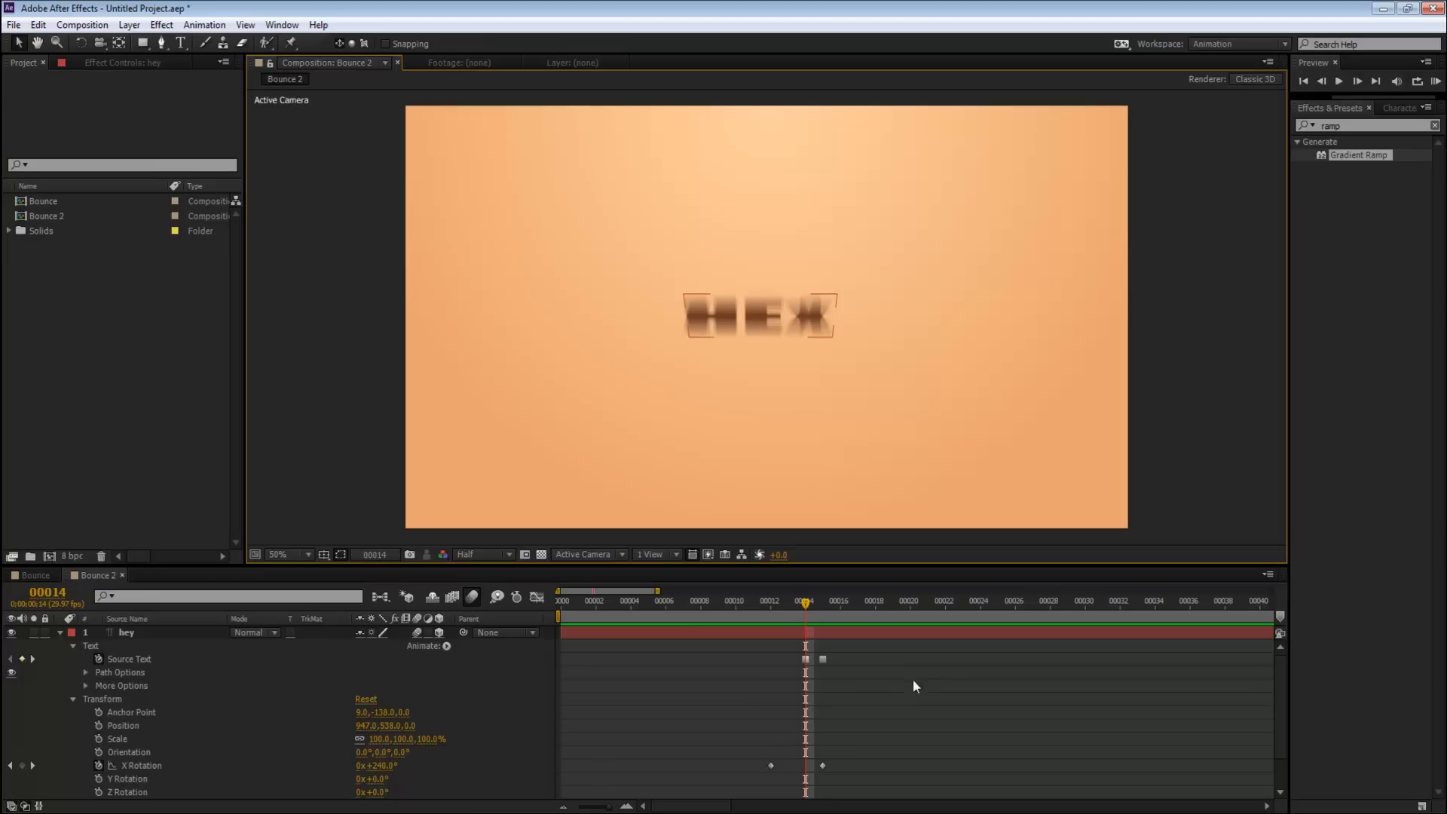
key("alt+Tab")
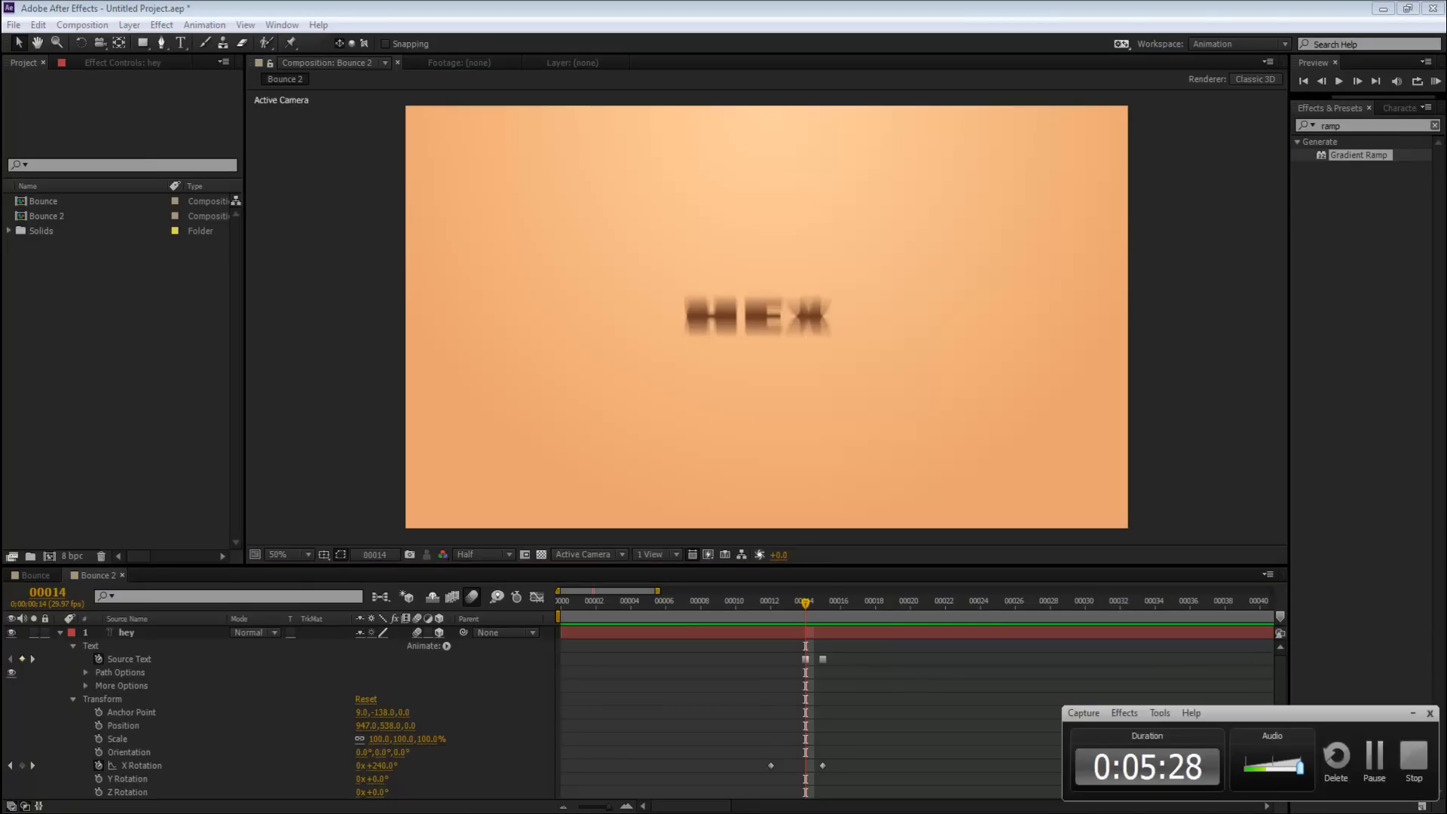